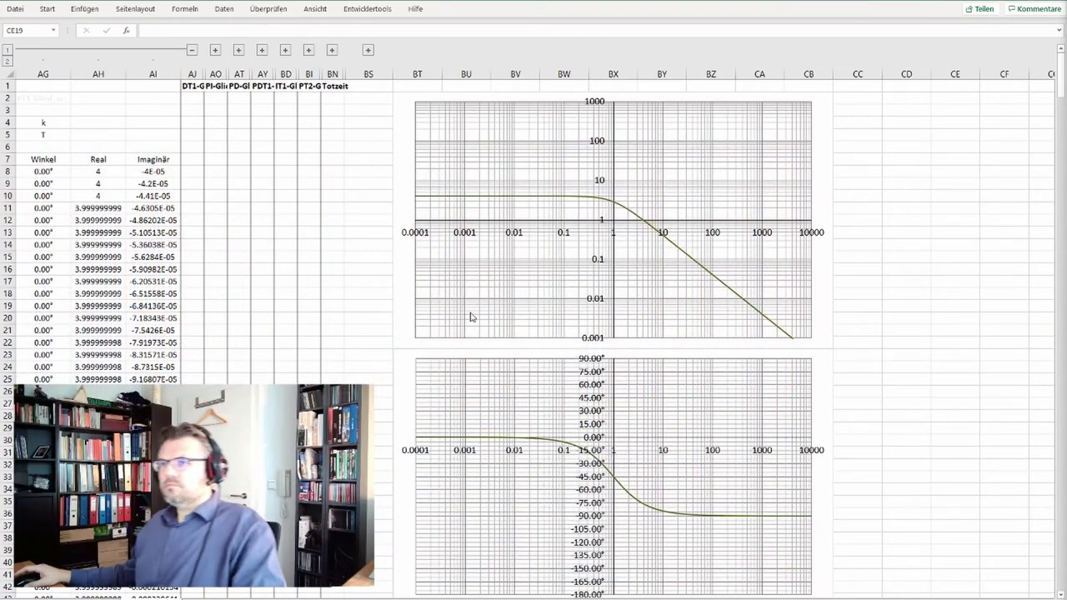
Set the PT1 gain k to 3 and time constant T to 0.1
{"action": "left_click", "coordinate": [237, 136]}
{"action": "key", "text": "Left"}
{"action": "key", "text": "Left"}
{"action": "key", "text": "Left"}
{"action": "key", "text": "Left"}
{"action": "key", "text": "Left"}
{"action": "key", "text": "Right"}
{"action": "key", "text": "Right"}
{"action": "key", "text": "Right"}
{"action": "key", "text": "Right"}
{"action": "key", "text": "Left"}
{"action": "key", "text": "Left"}
{"action": "key", "text": "Left"}
{"action": "key", "text": "Left"}
{"action": "key", "text": "Left"}
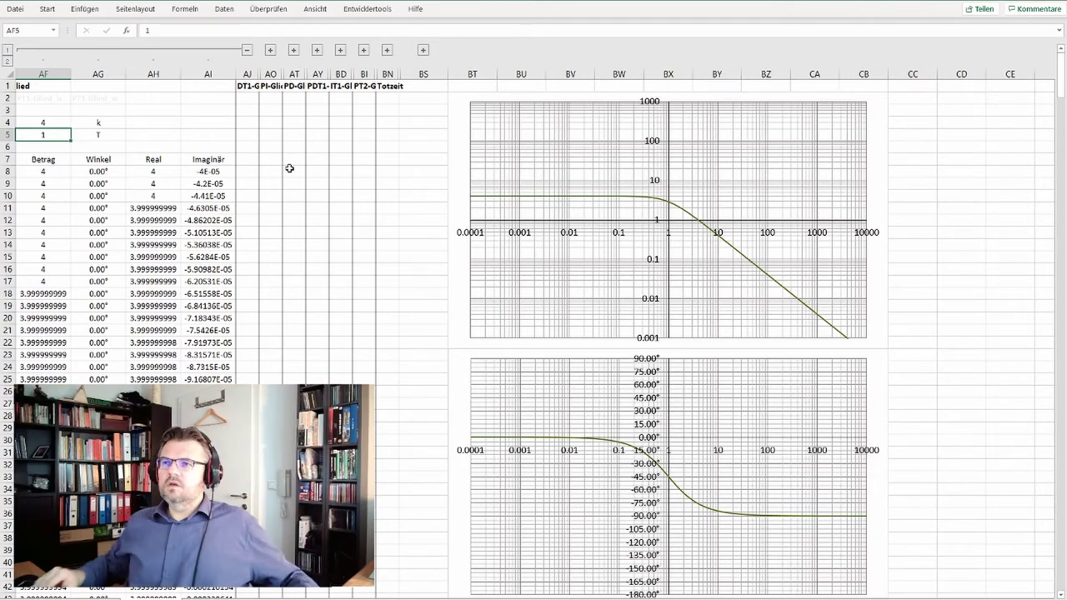
{"action": "key", "text": "Up"}
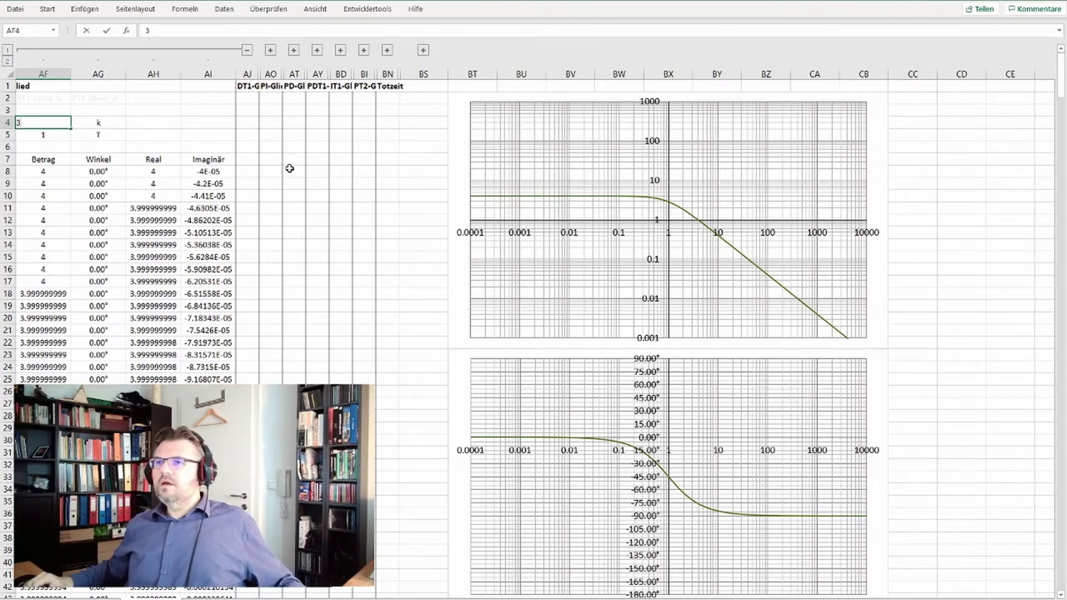
{"action": "key", "text": "BackSpace"}
{"action": "type", "text": "3"}
{"action": "key", "text": "Return"}
{"action": "type", "text": "0.1"}
{"action": "key", "text": "Return"}
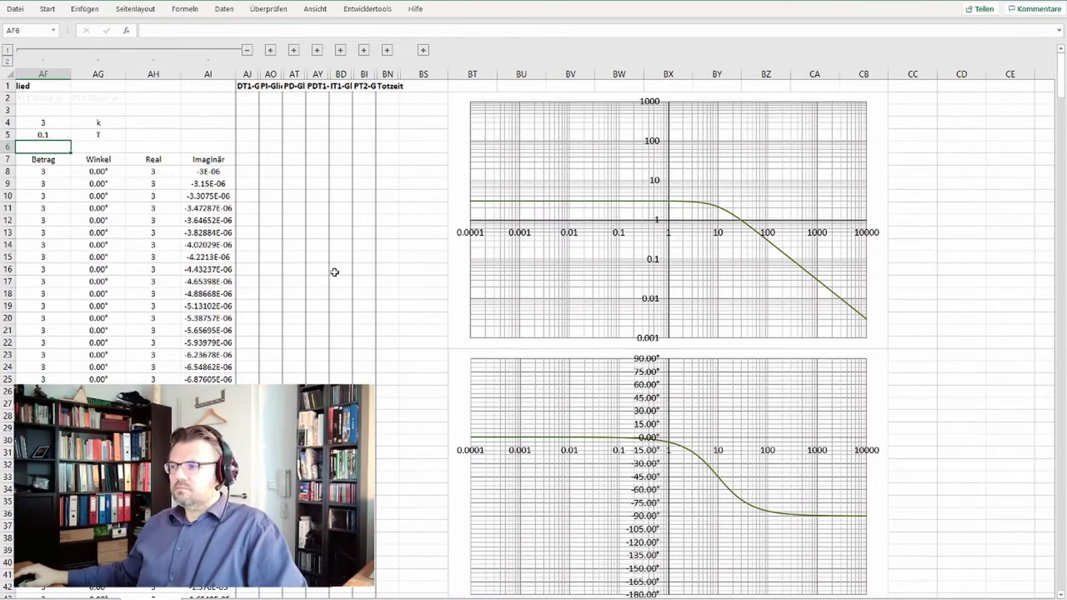
Try PT1 gain k 8 with time constant T 1, then restore gain k to 4
{"action": "left_click", "coordinate": [43, 124]}
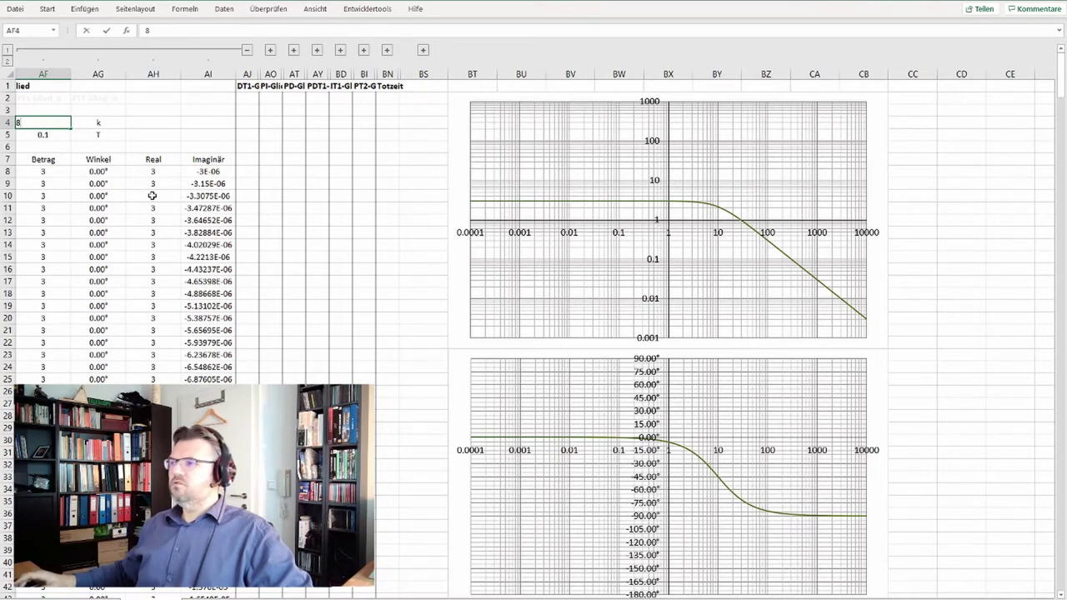
{"action": "type", "text": "8"}
{"action": "key", "text": "Return"}
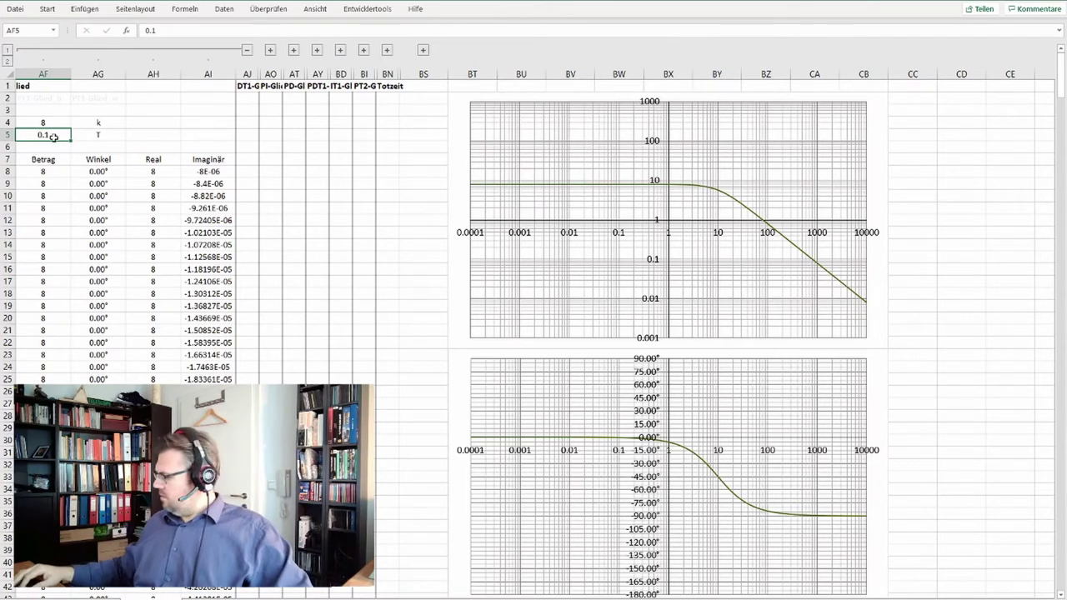
{"action": "type", "text": "1"}
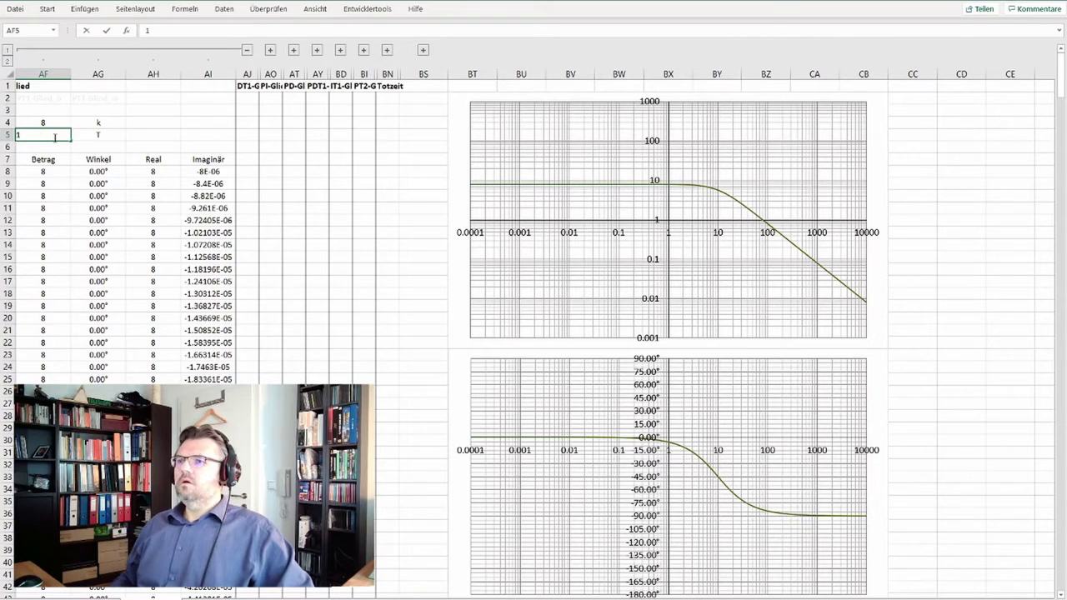
{"action": "key", "text": "Return"}
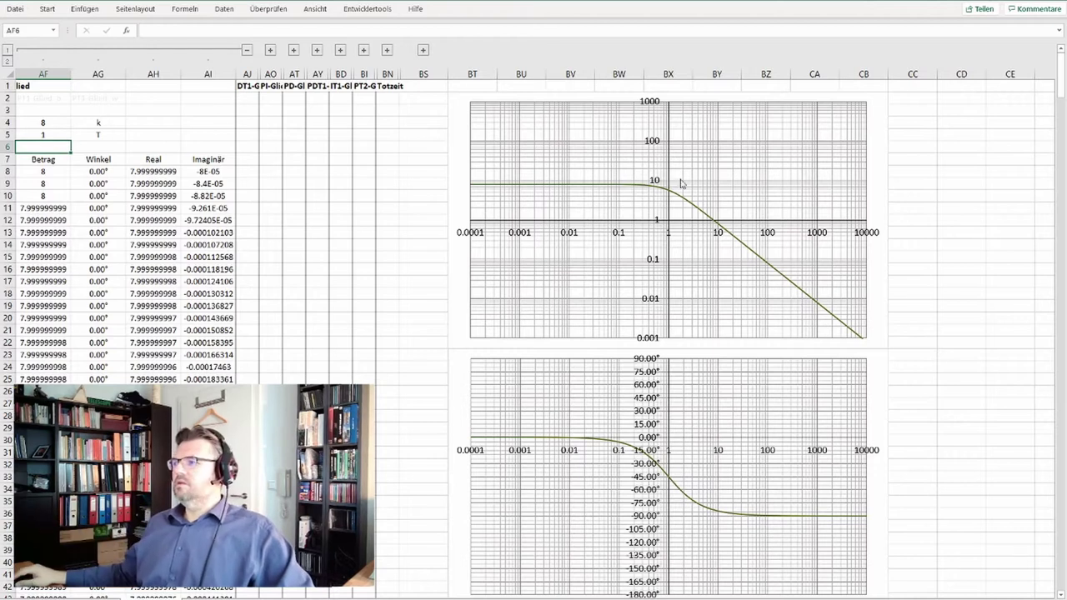
{"action": "left_click", "coordinate": [51, 120]}
{"action": "type", "text": "4"}
{"action": "key", "text": "Return"}
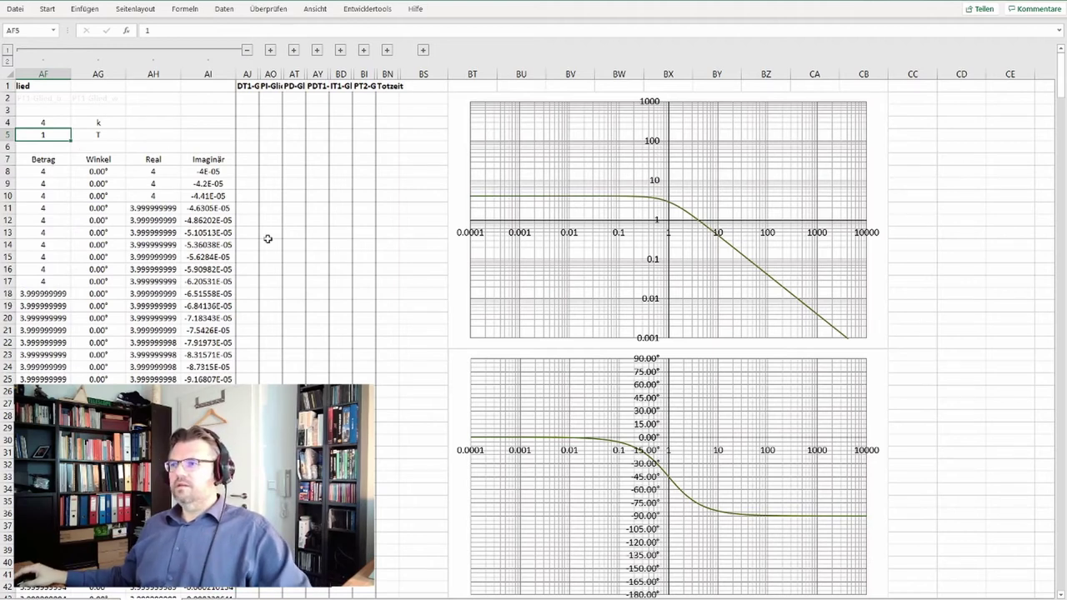
Review the Bode charts, then change the PT1 gain k to 3
{"action": "left_click", "coordinate": [417, 294]}
{"action": "scroll", "coordinate": [417, 334], "scroll_direction": "down", "scroll_amount": 10}
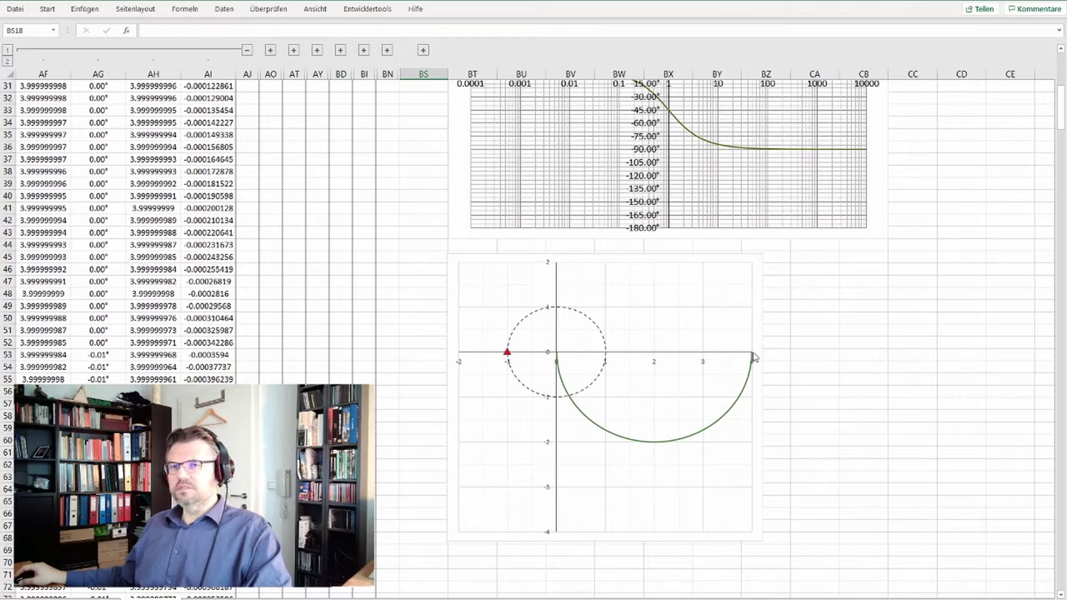
{"action": "mouse_move", "coordinate": [655, 448]}
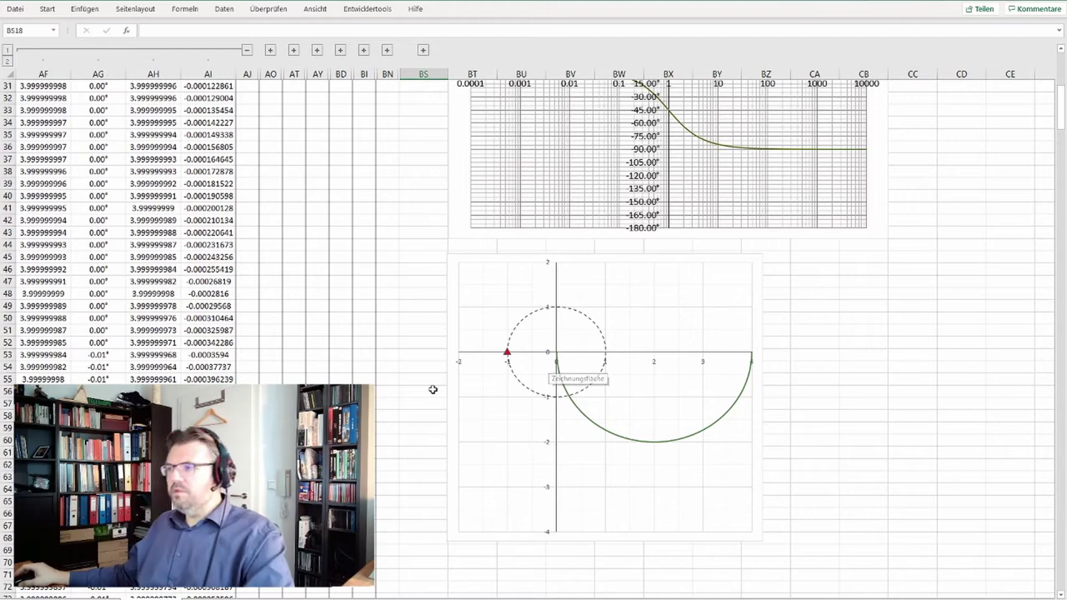
{"action": "scroll", "coordinate": [421, 430], "scroll_direction": "up", "scroll_amount": 10}
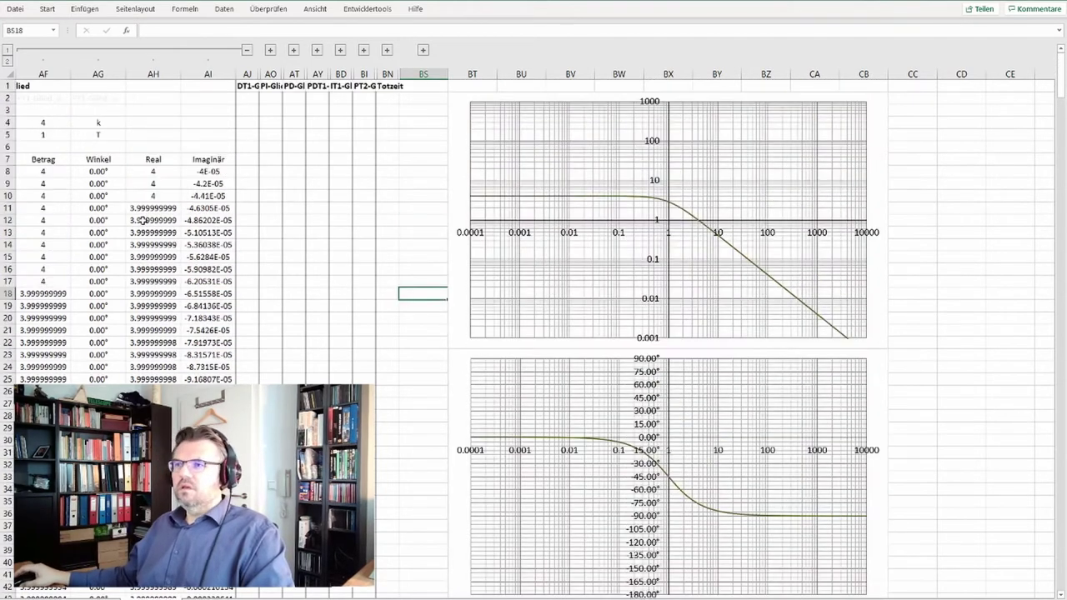
{"action": "left_click", "coordinate": [51, 125]}
{"action": "type", "text": "3"}
{"action": "key", "text": "Return"}
Check the charts again and return the PT1 gain k to 4
{"action": "left_click", "coordinate": [348, 354]}
{"action": "scroll", "coordinate": [350, 355], "scroll_direction": "down", "scroll_amount": 8}
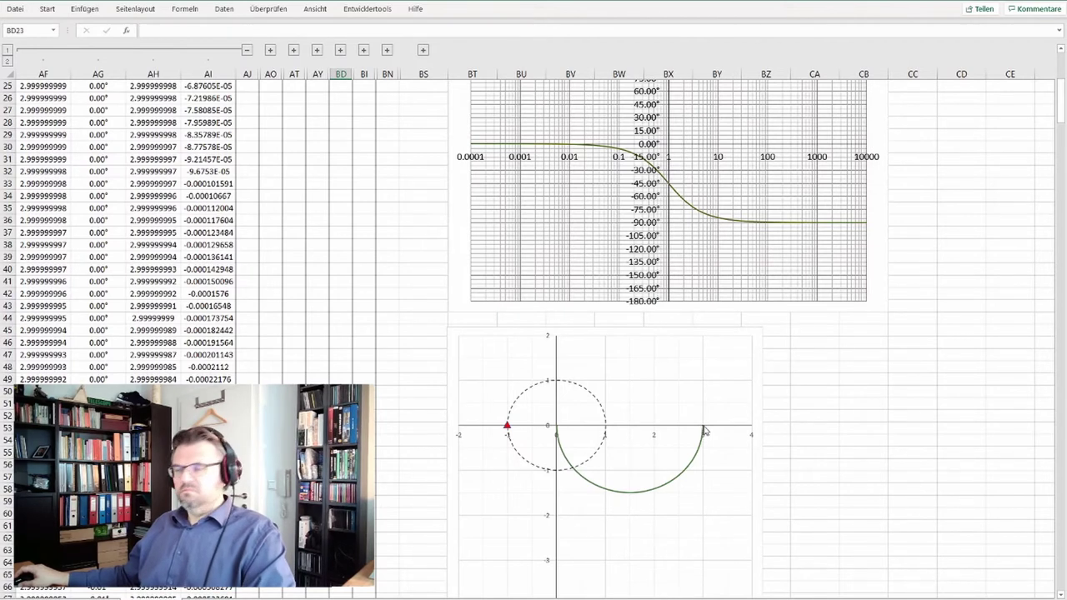
{"action": "scroll", "coordinate": [306, 370], "scroll_direction": "up", "scroll_amount": 7}
{"action": "scroll", "coordinate": [90, 159], "scroll_direction": "up", "scroll_amount": 1}
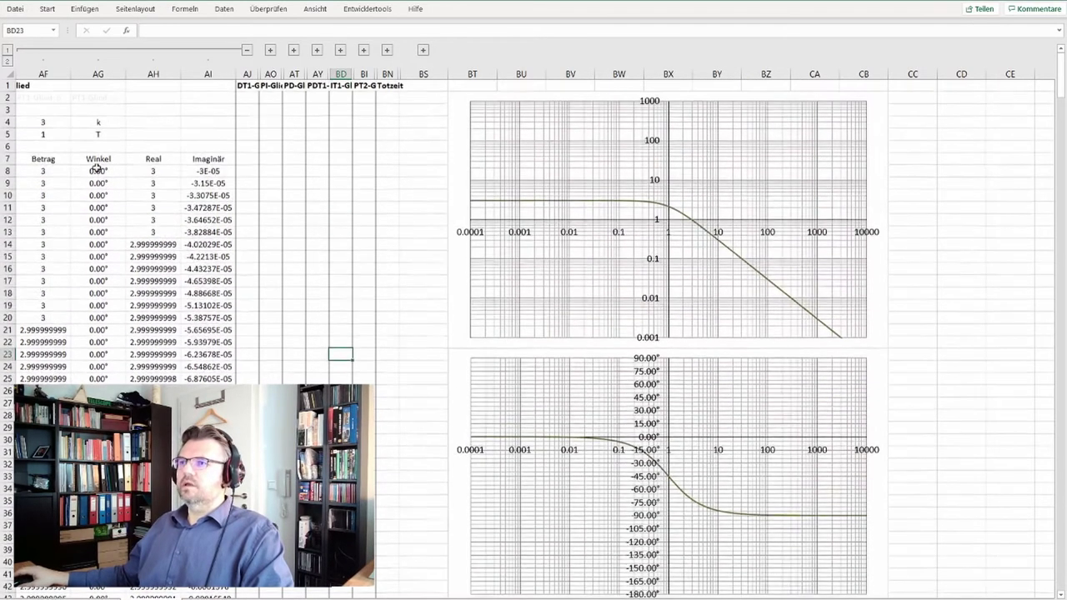
{"action": "left_click", "coordinate": [52, 124]}
{"action": "type", "text": "4"}
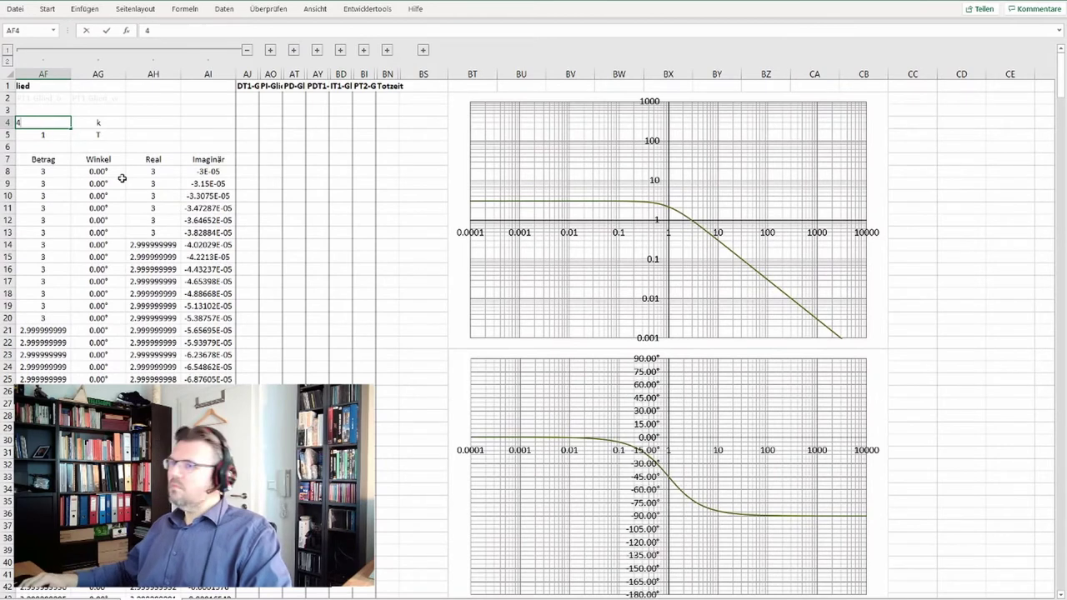
{"action": "key", "text": "Return"}
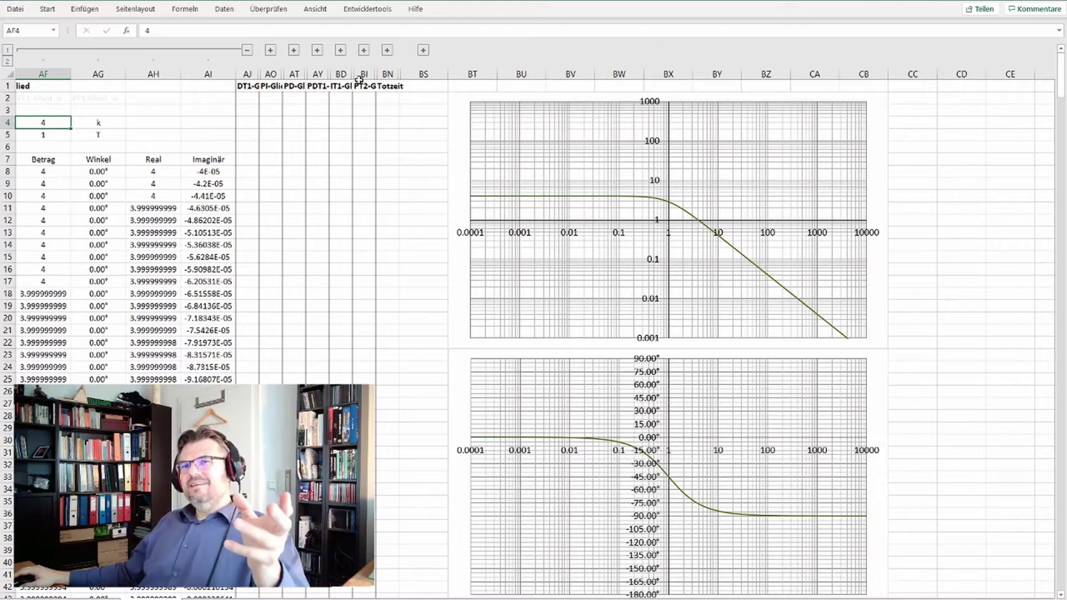
Expand the hidden dead-time columns BO–BR and inspect the dead-time phase series
{"action": "left_click", "coordinate": [422, 50]}
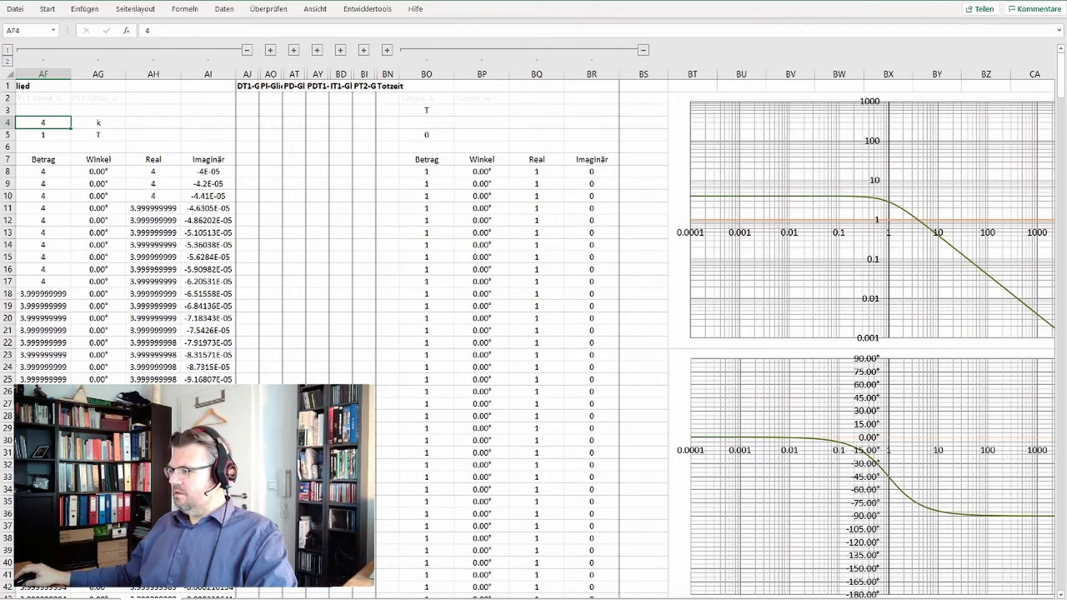
{"action": "left_click_drag", "start_coordinate": [826, 597], "coordinate": [832, 597]}
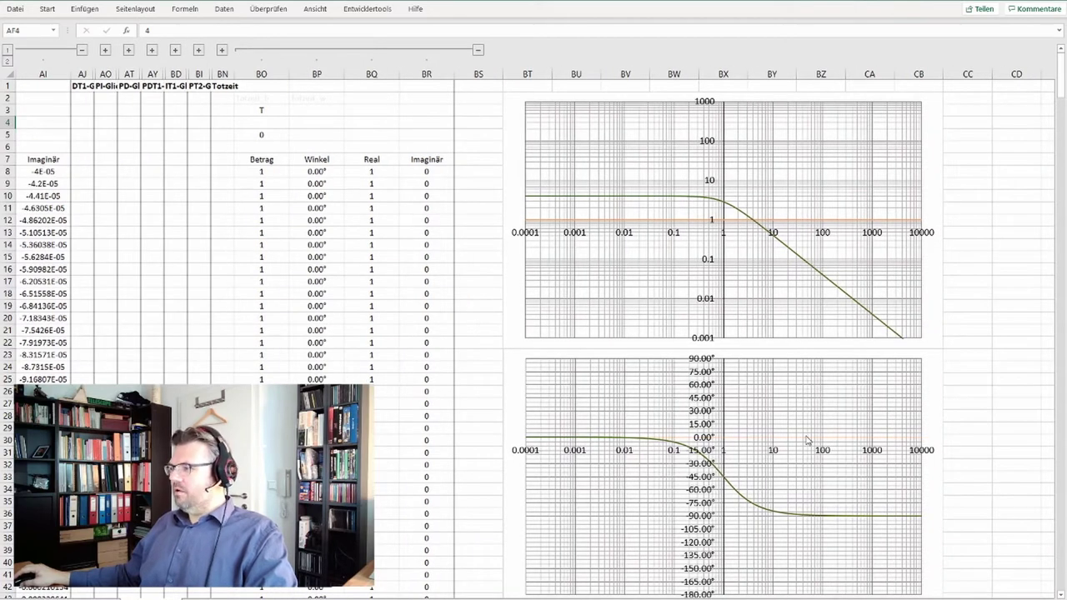
{"action": "left_click", "coordinate": [807, 437]}
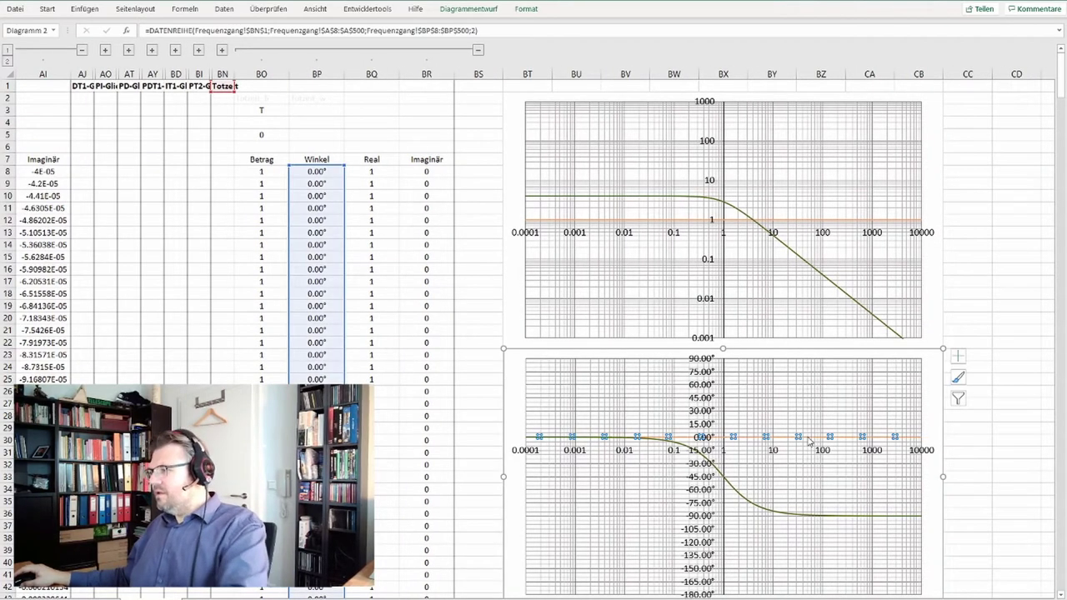
{"action": "left_click", "coordinate": [968, 478]}
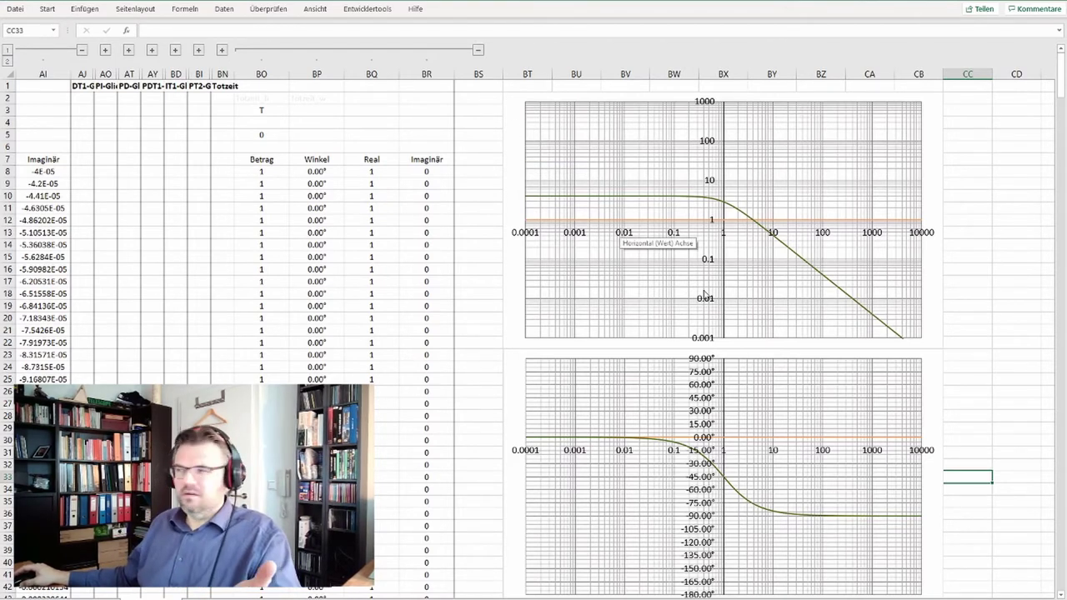
{"action": "scroll", "coordinate": [681, 375], "scroll_direction": "down", "scroll_amount": 9}
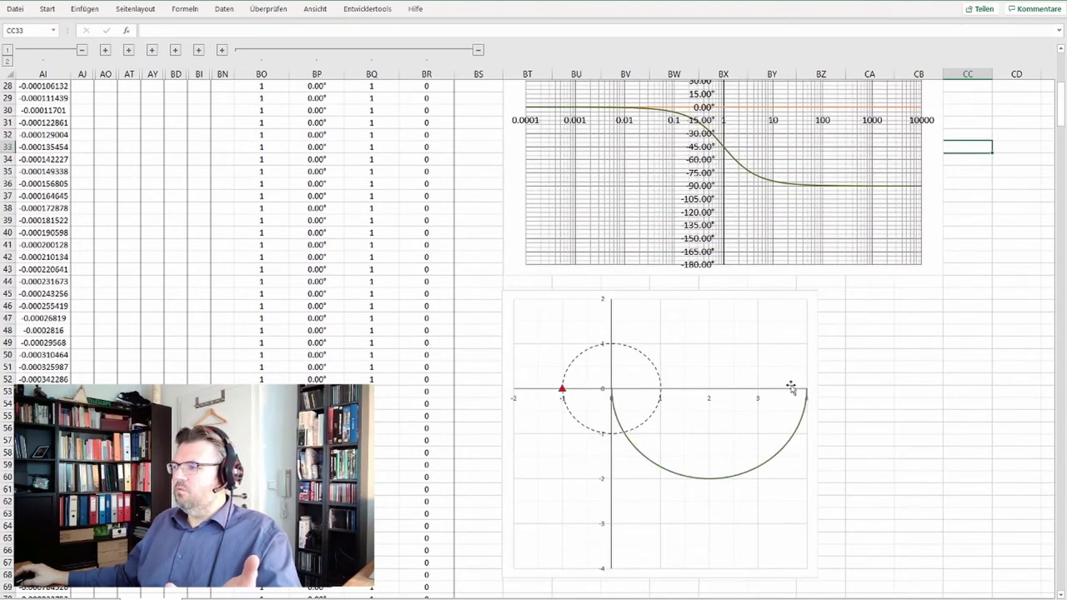
{"action": "scroll", "coordinate": [750, 417], "scroll_direction": "up", "scroll_amount": 9}
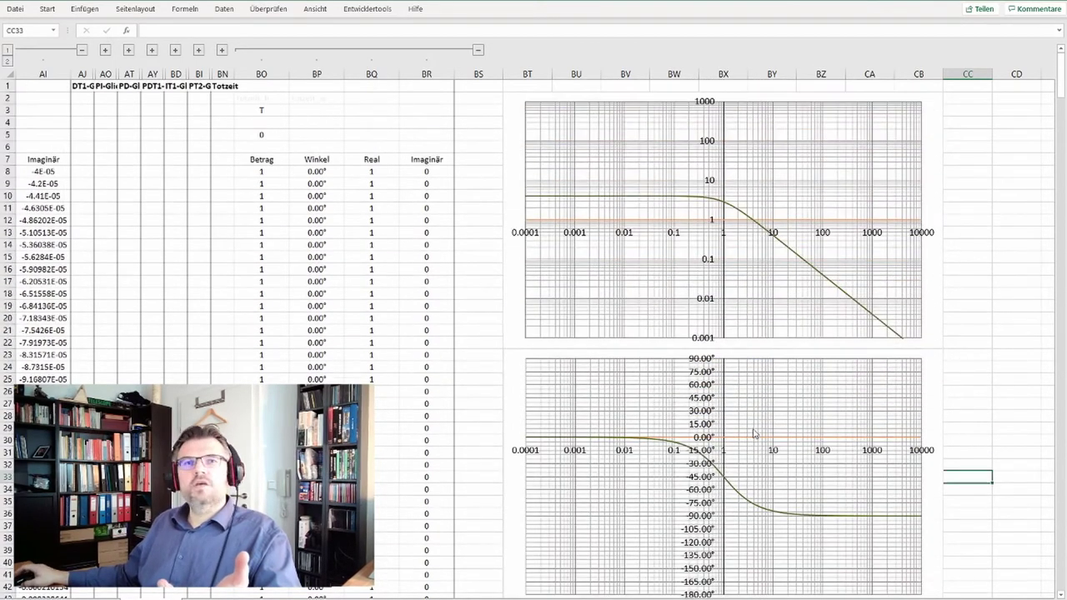
Enter a dead time of 1 in cell BO5
{"action": "left_click", "coordinate": [275, 135]}
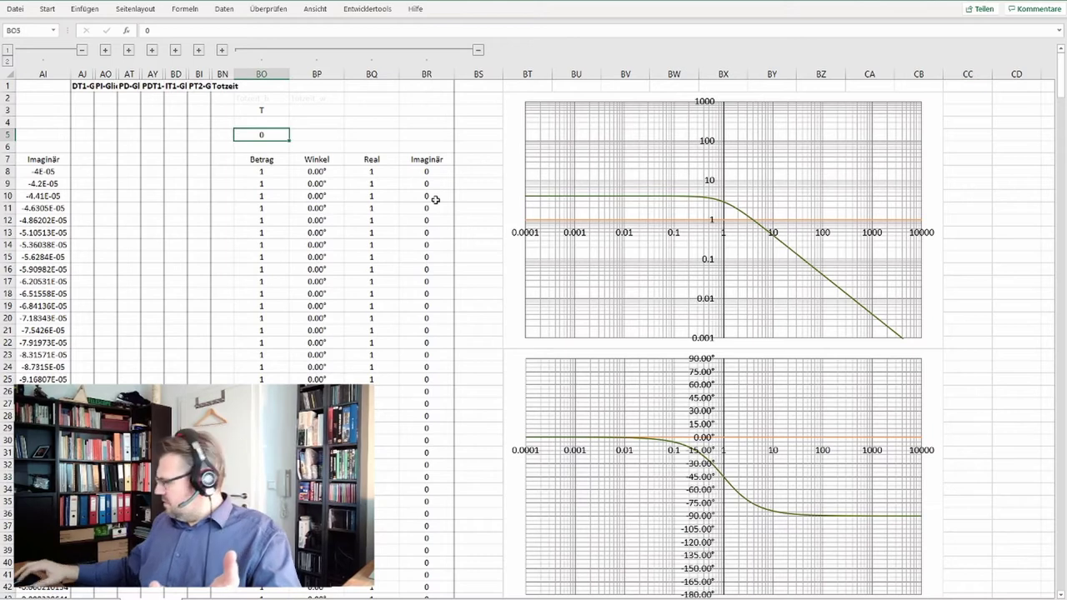
{"action": "type", "text": "1"}
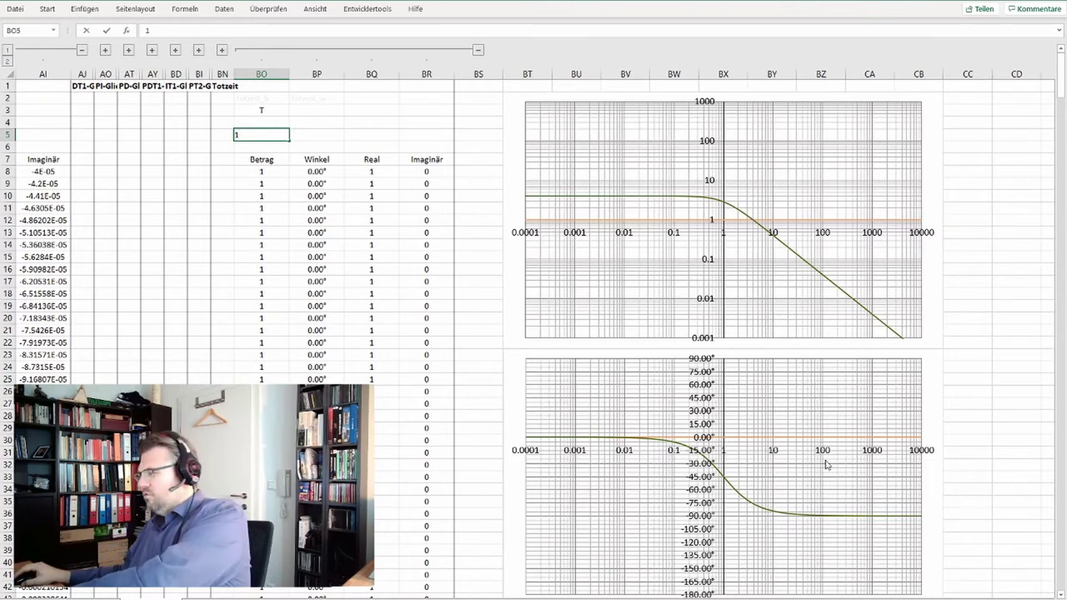
{"action": "key", "text": "Return"}
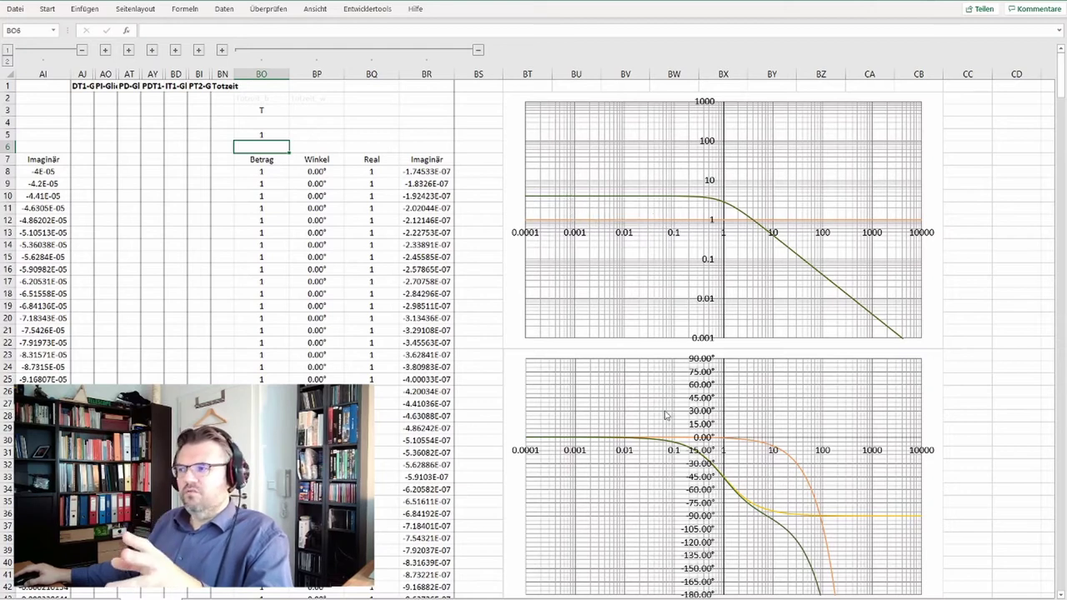
Select the second of the two overlapping Nyquist curve series
{"action": "scroll", "coordinate": [667, 418], "scroll_direction": "down", "scroll_amount": 7}
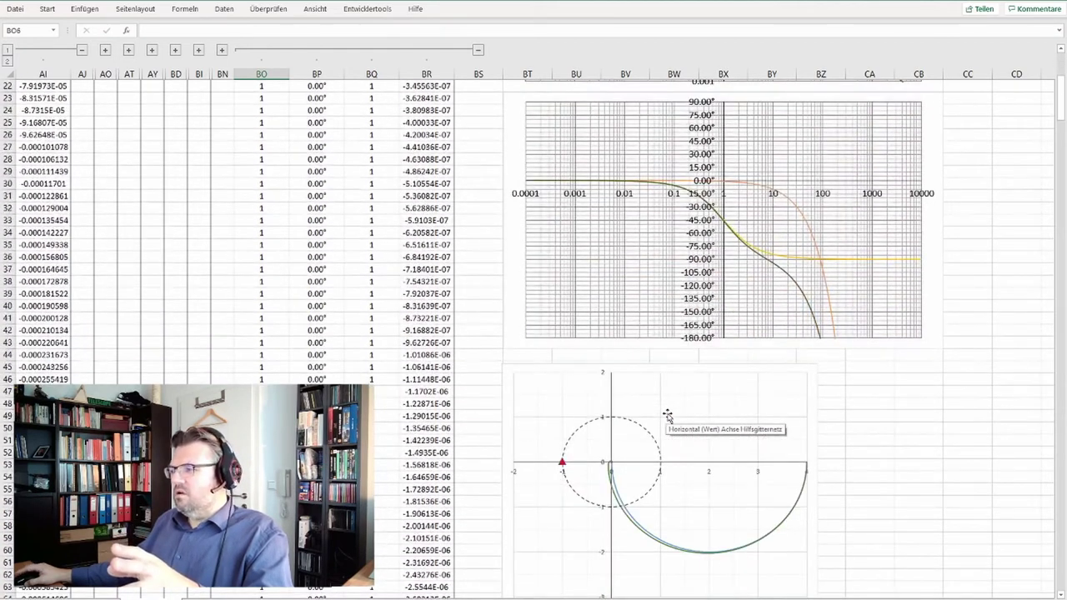
{"action": "scroll", "coordinate": [667, 415], "scroll_direction": "down", "scroll_amount": 2}
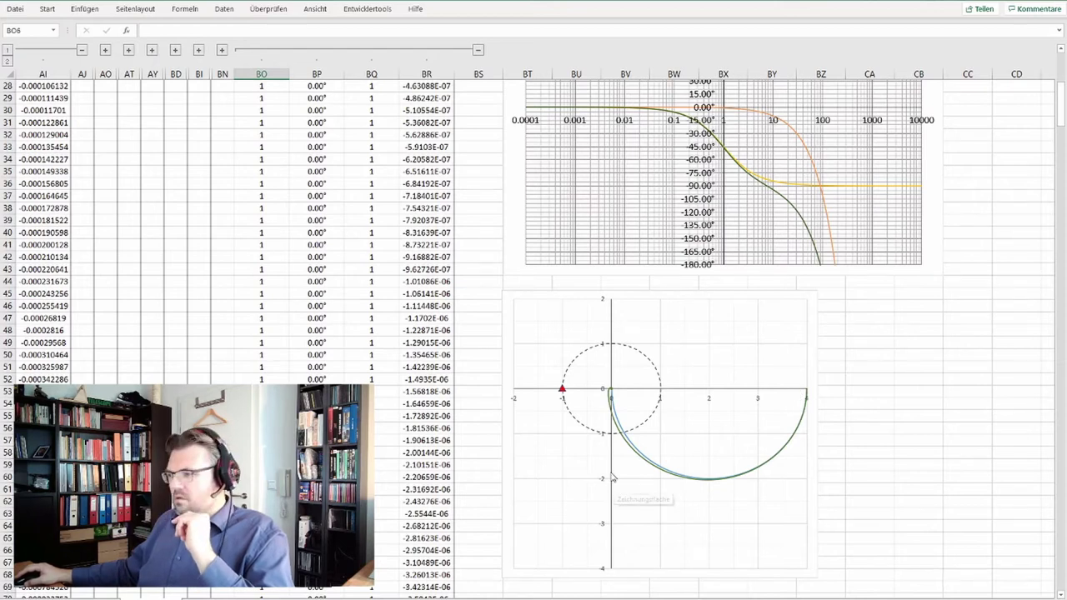
{"action": "left_click", "coordinate": [638, 452]}
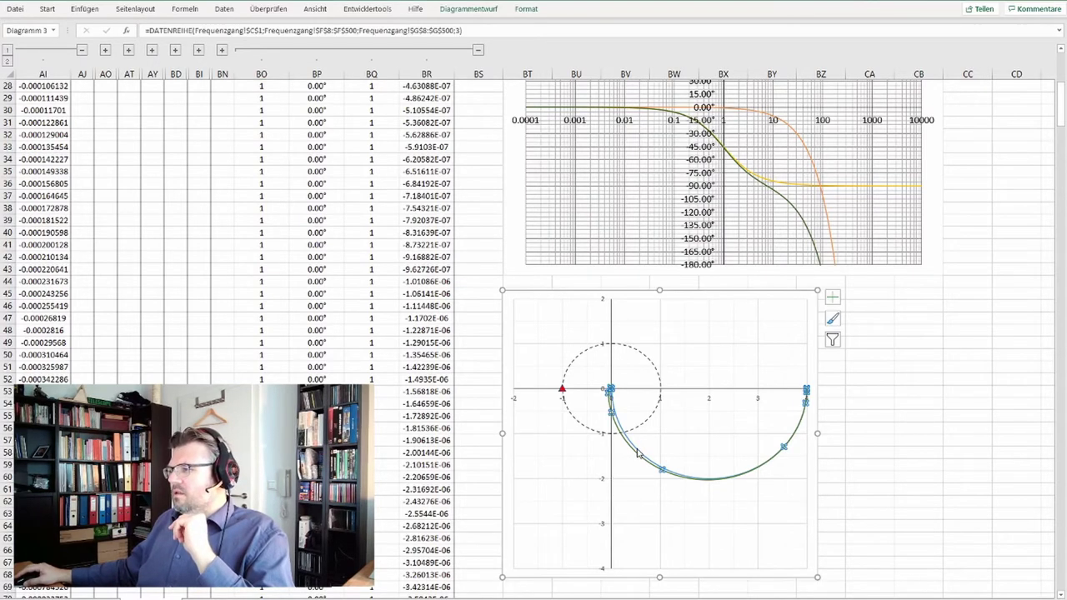
{"action": "double_click", "coordinate": [638, 452]}
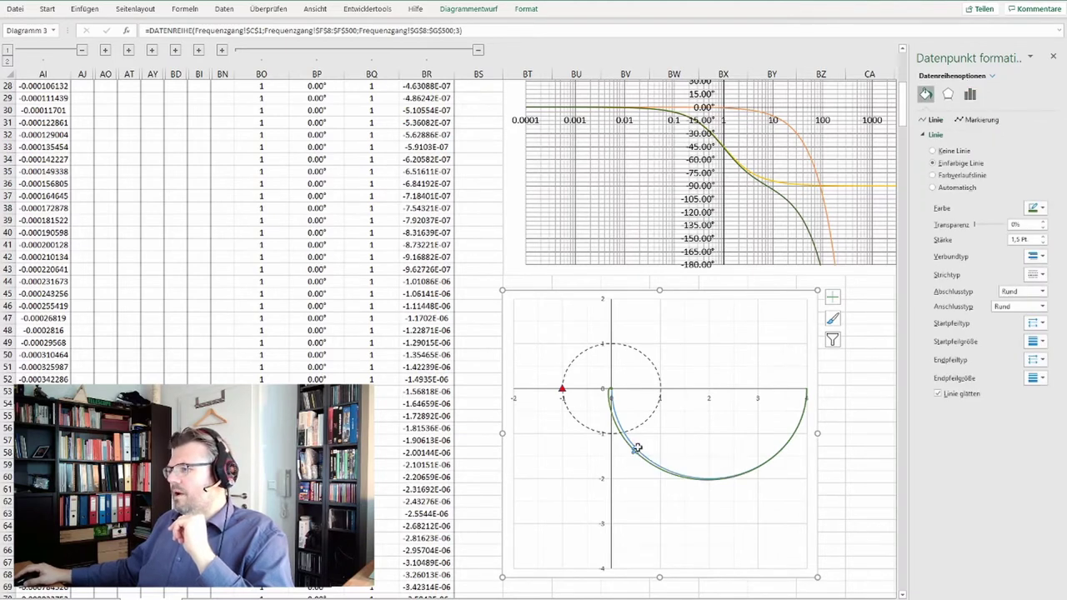
{"action": "left_click", "coordinate": [646, 402]}
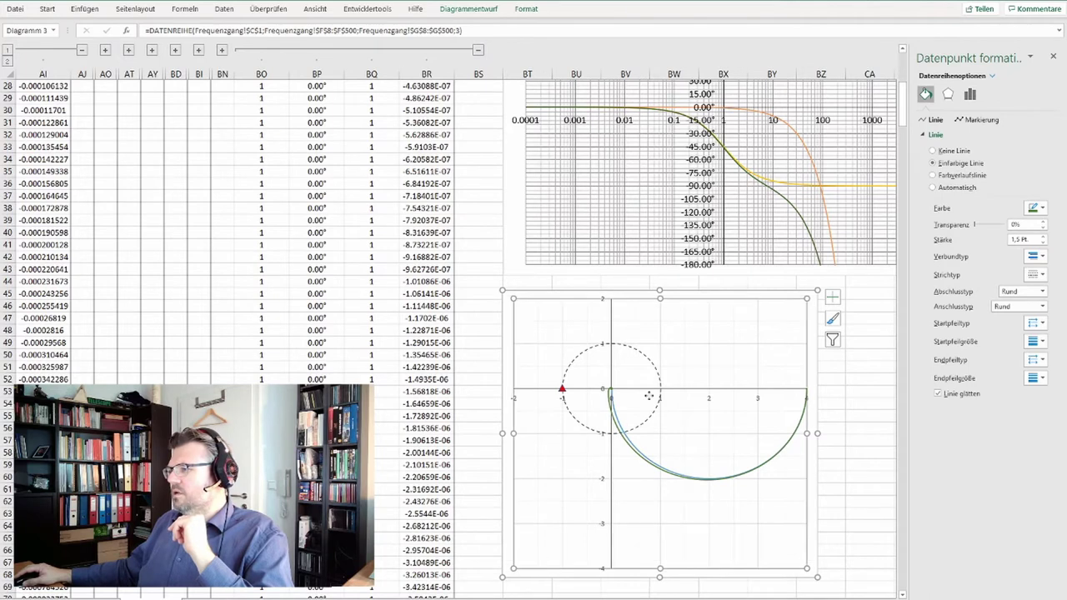
{"action": "left_click", "coordinate": [628, 442]}
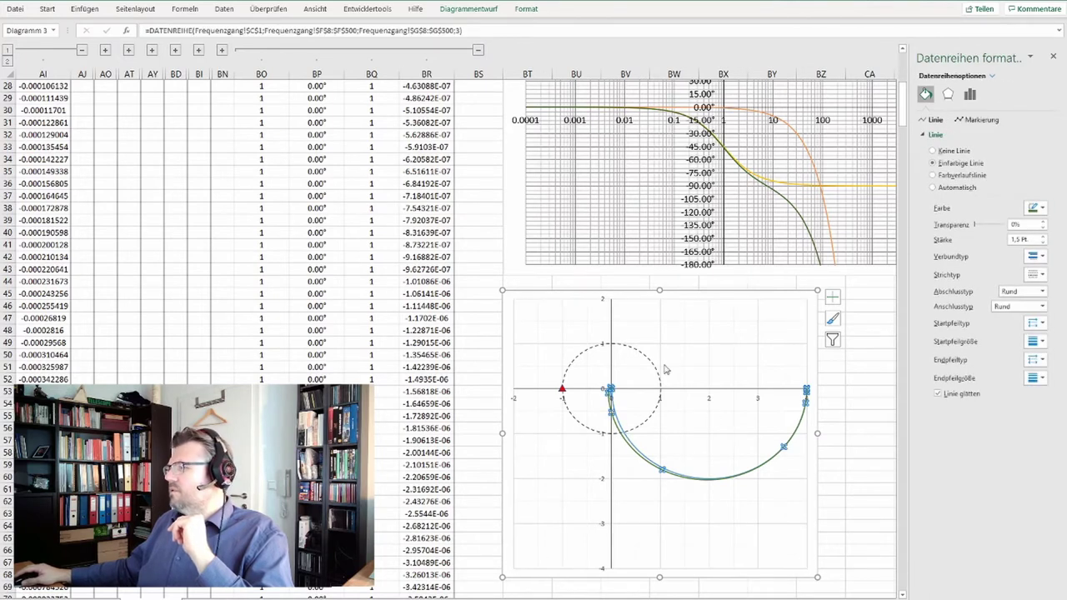
{"action": "left_click", "coordinate": [631, 434]}
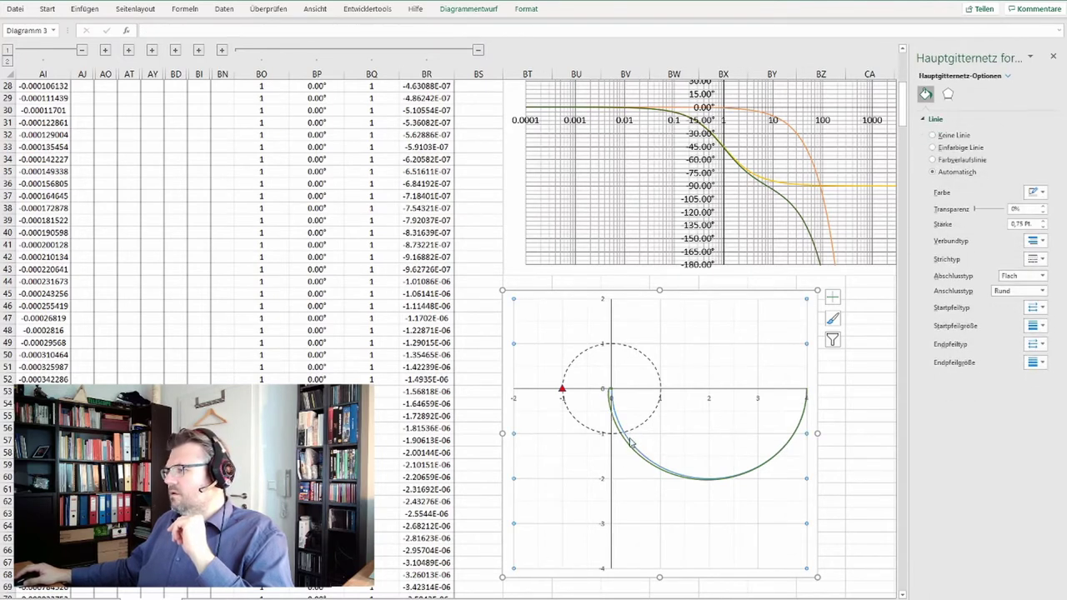
{"action": "left_click", "coordinate": [634, 442]}
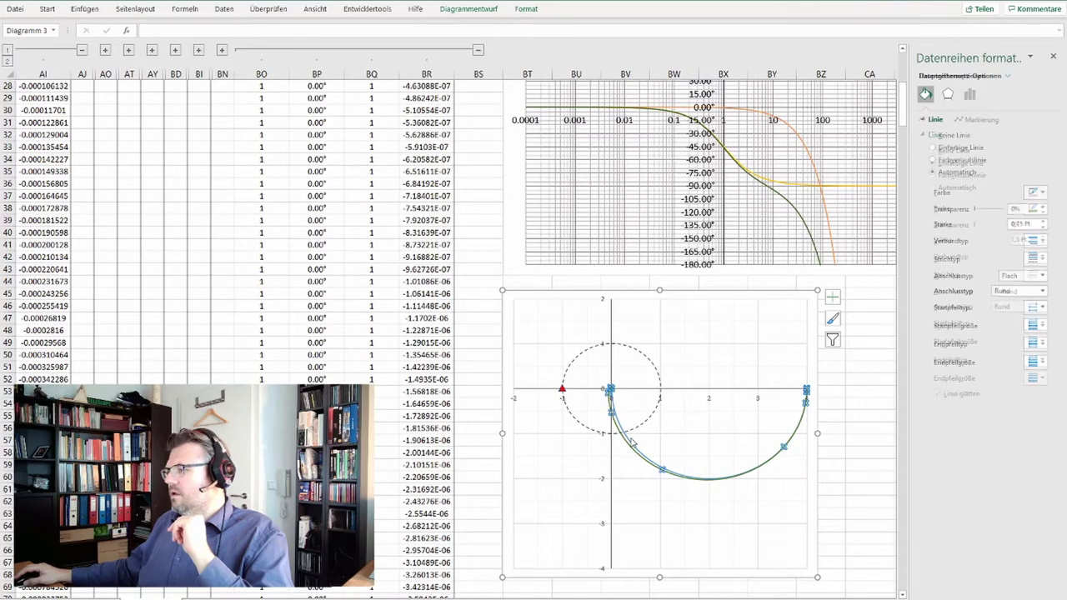
{"action": "left_click", "coordinate": [821, 480]}
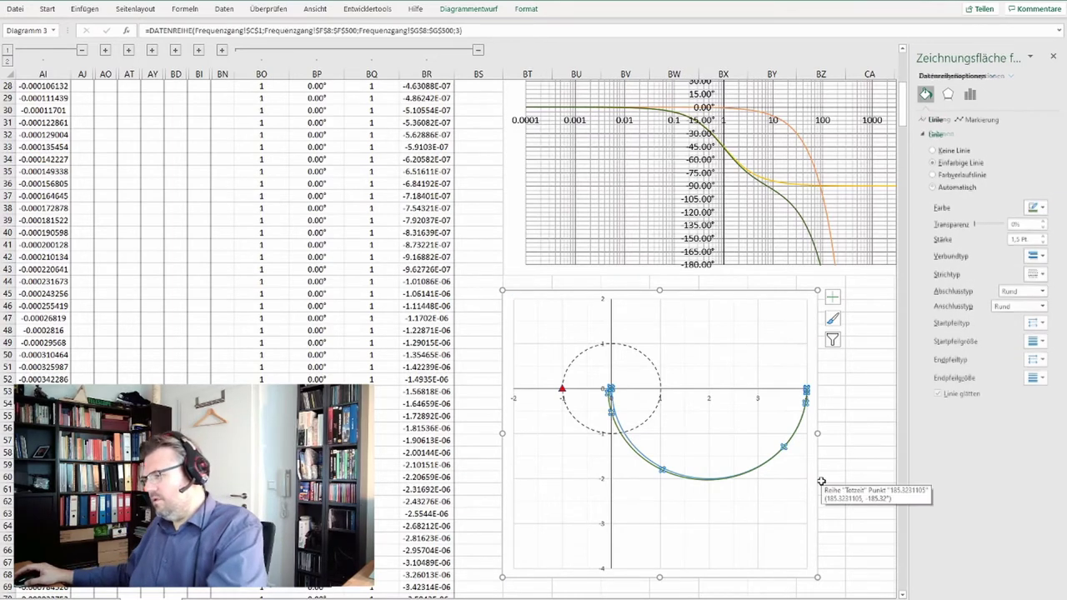
{"action": "left_click", "coordinate": [677, 473]}
Make the selected Nyquist curve's line yellow and close the format pane
{"action": "left_click", "coordinate": [1042, 209]}
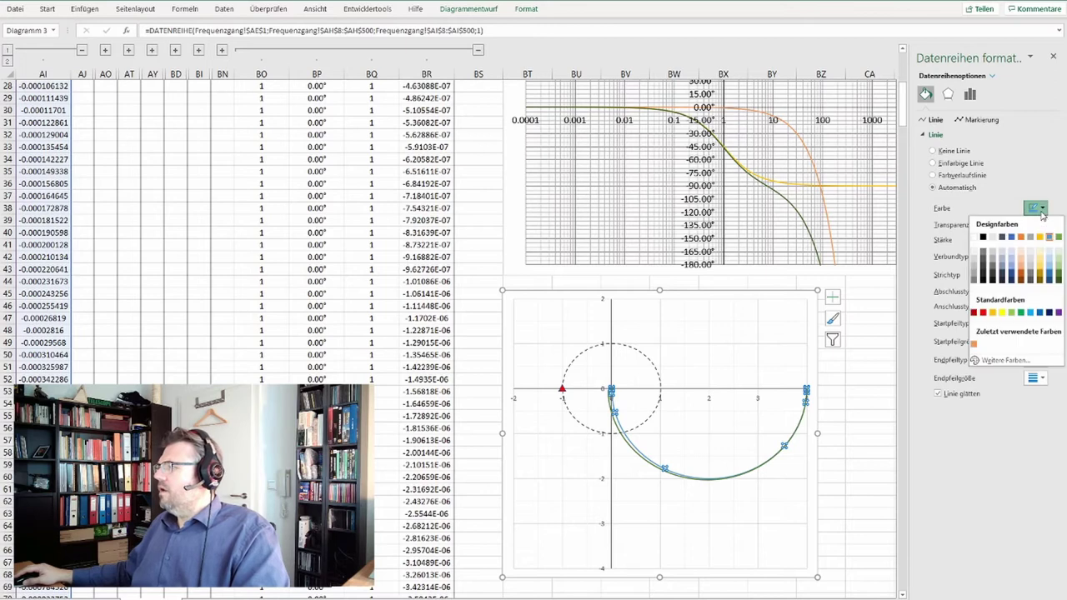
{"action": "left_click", "coordinate": [1040, 240]}
{"action": "left_click", "coordinate": [879, 443]}
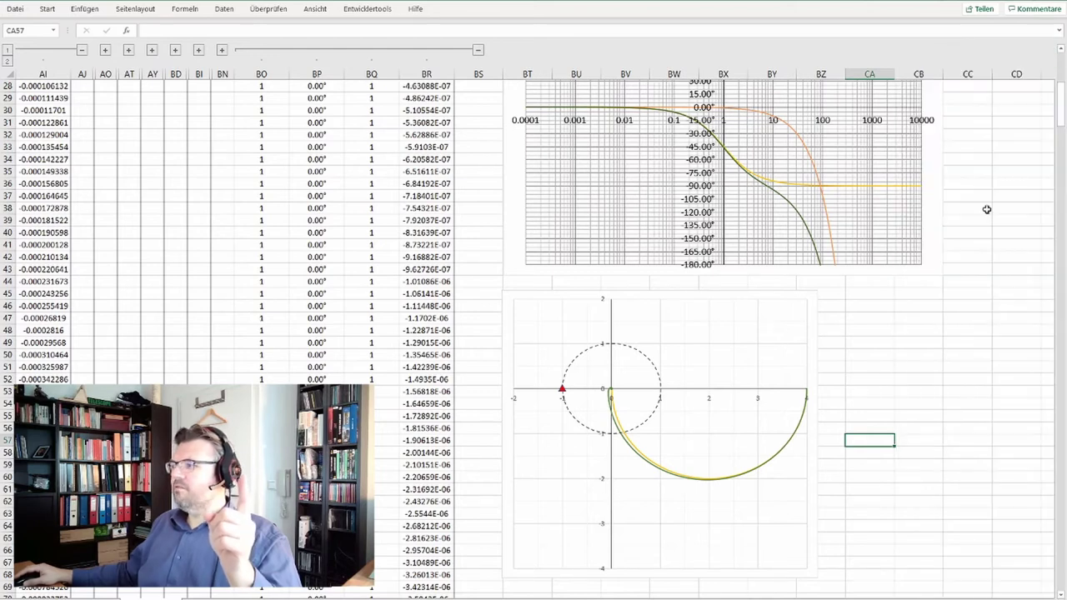
{"action": "left_click", "coordinate": [1053, 58]}
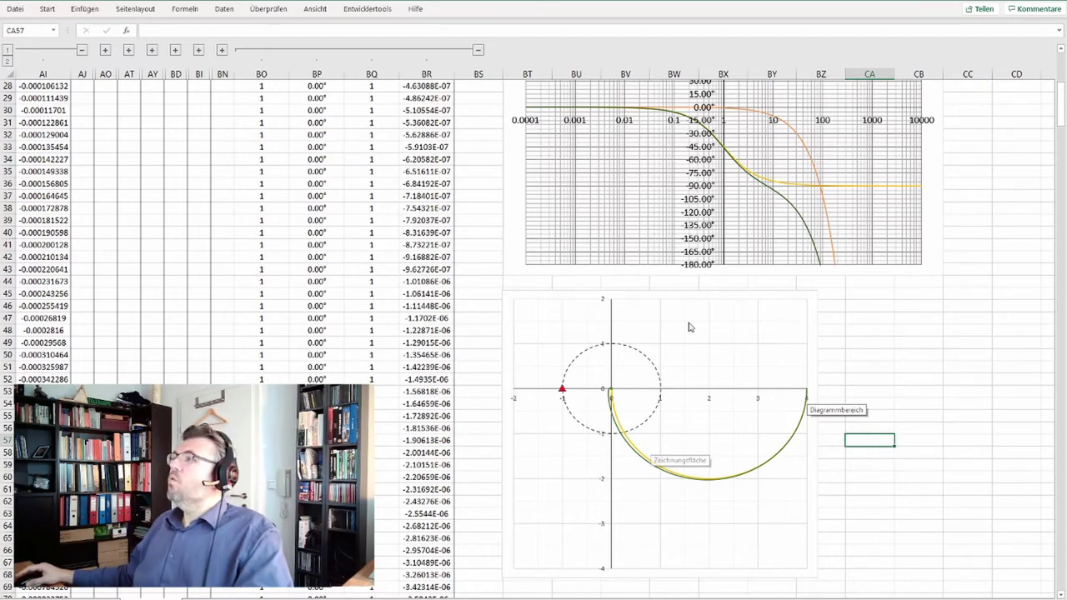
{"action": "scroll", "coordinate": [742, 225], "scroll_direction": "up", "scroll_amount": 1}
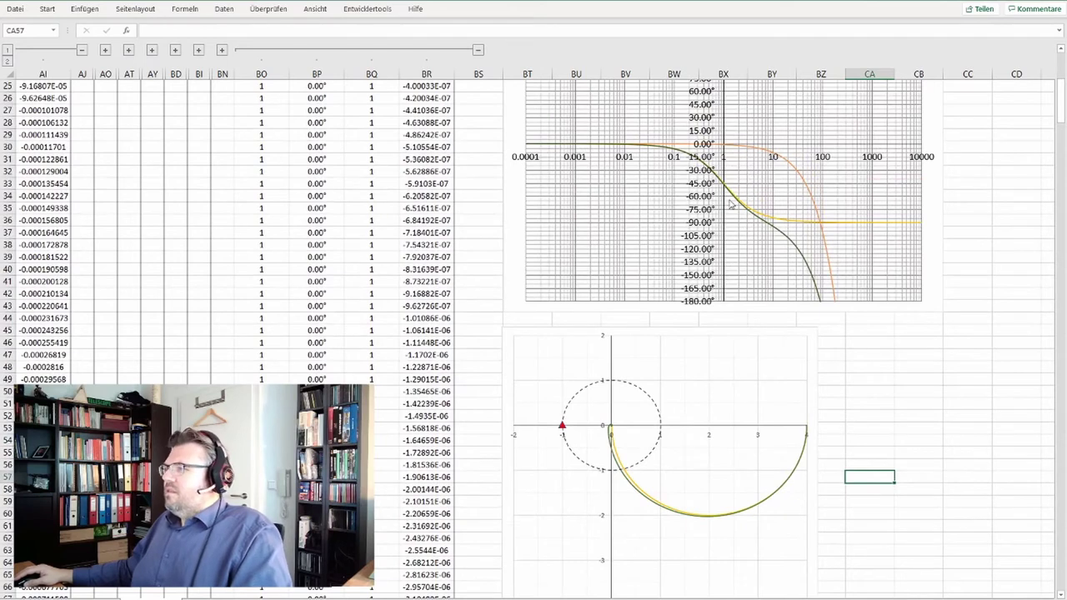
{"action": "mouse_move", "coordinate": [727, 193]}
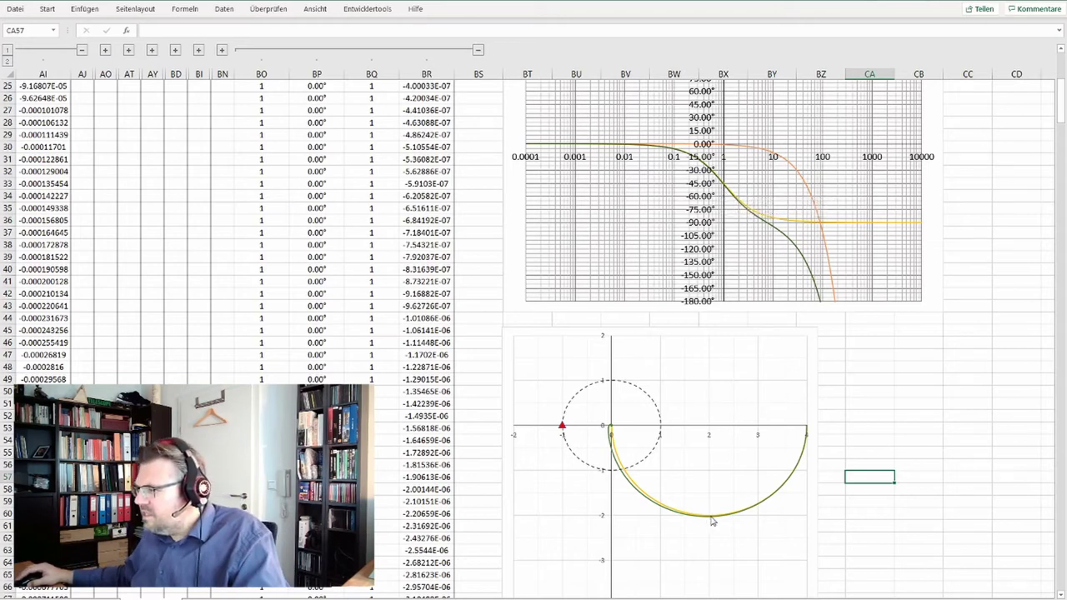
{"action": "mouse_move", "coordinate": [711, 520]}
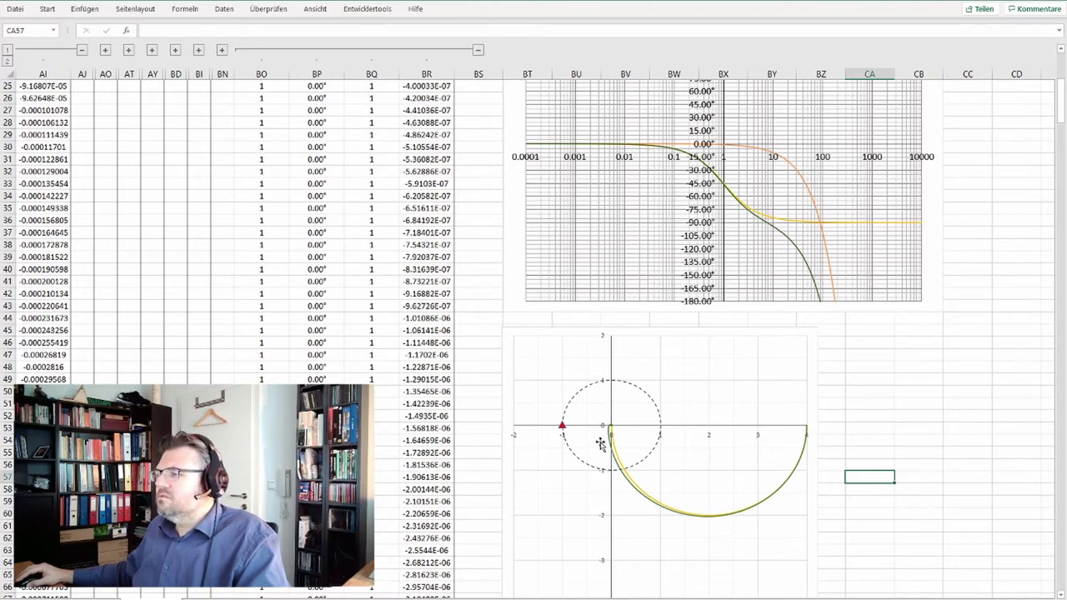
{"action": "mouse_move", "coordinate": [617, 451]}
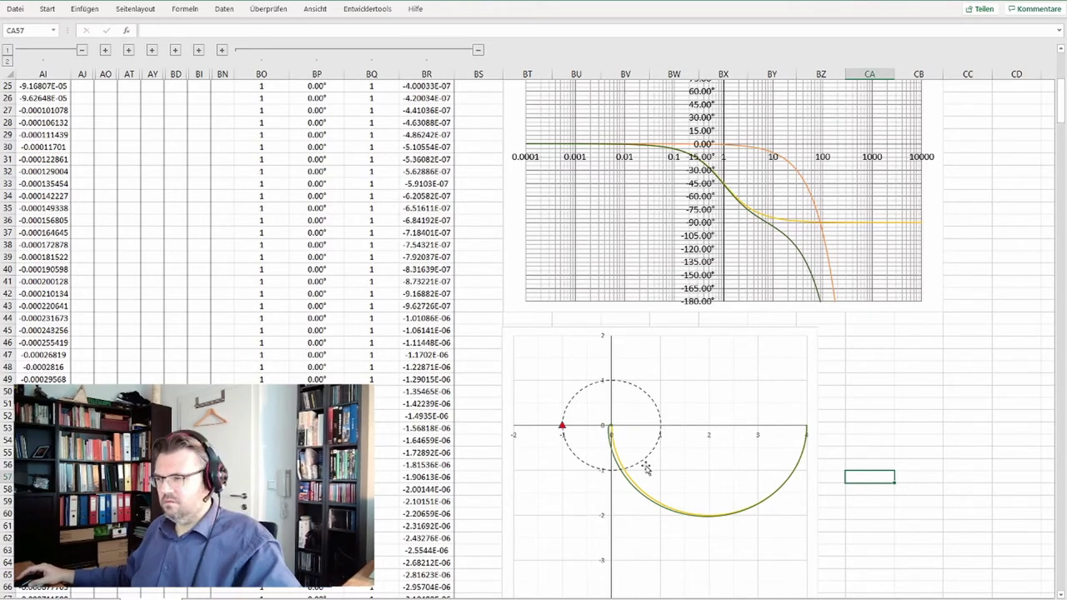
{"action": "scroll", "coordinate": [567, 459], "scroll_direction": "up", "scroll_amount": 8}
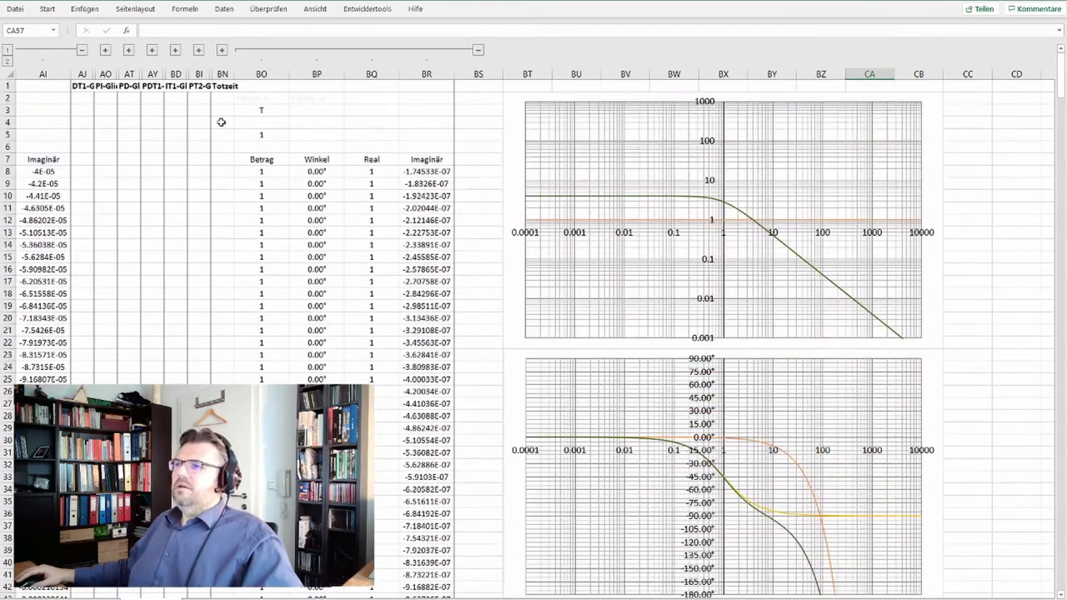
Change the dead time in BO5 to 5 and review the Bode and Nyquist charts
{"action": "left_click", "coordinate": [271, 138]}
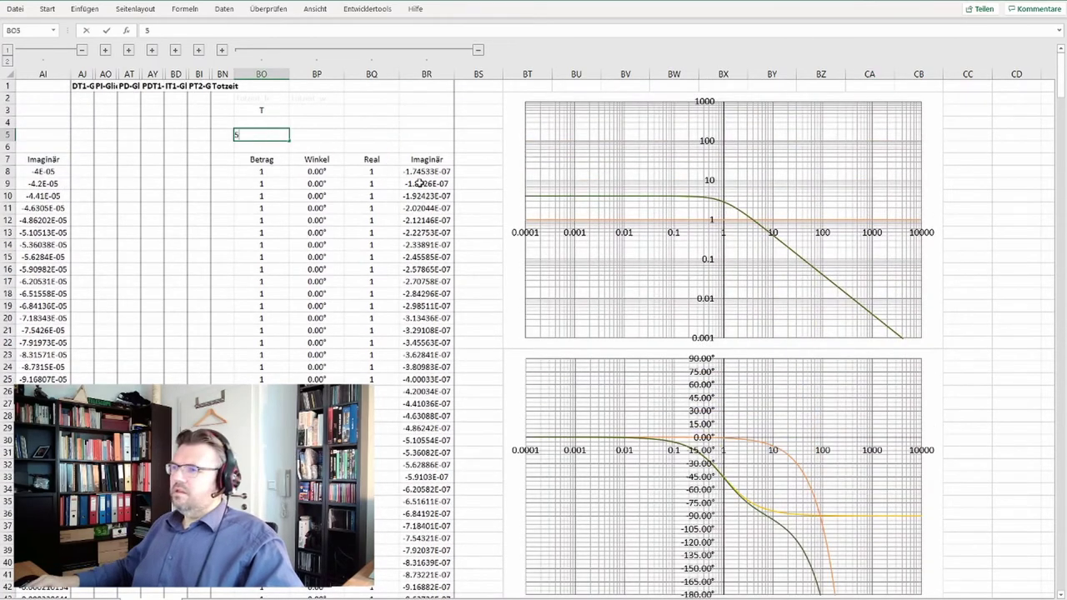
{"action": "key", "text": "Return"}
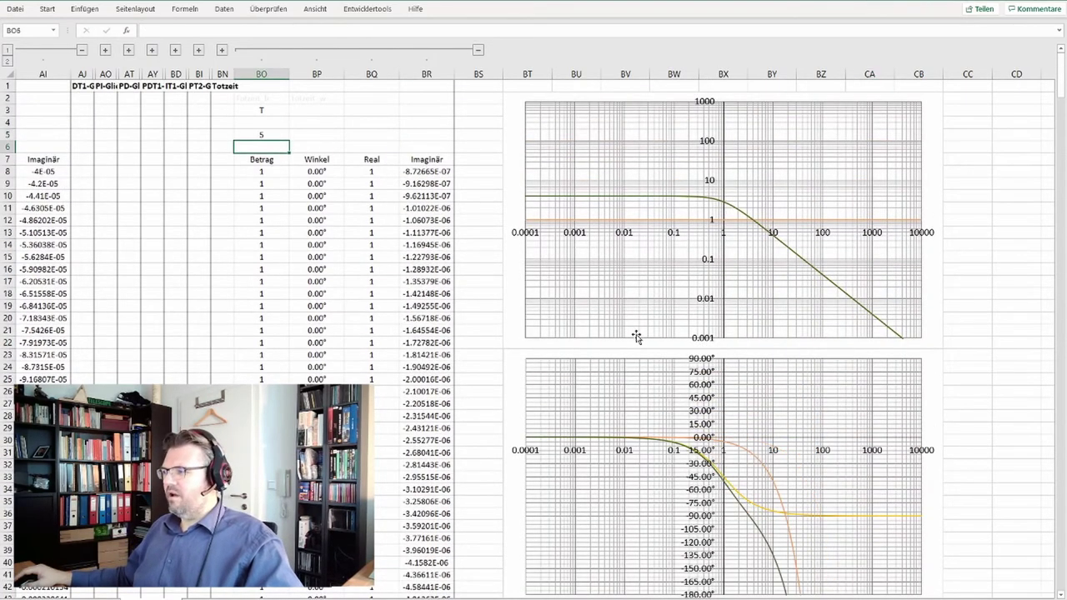
{"action": "scroll", "coordinate": [636, 337], "scroll_direction": "down", "scroll_amount": 8}
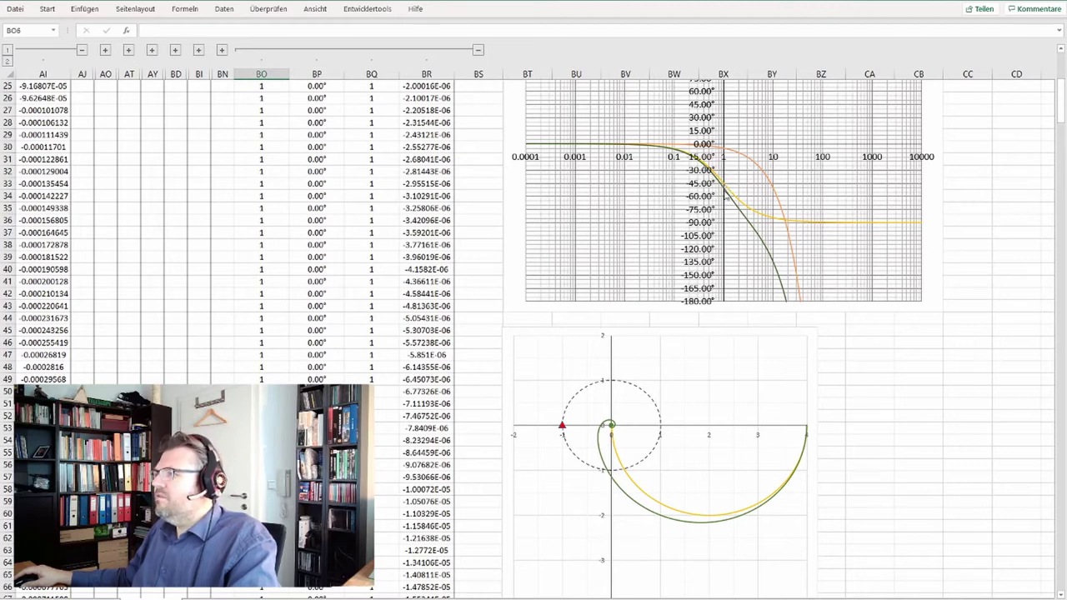
{"action": "mouse_move", "coordinate": [725, 198]}
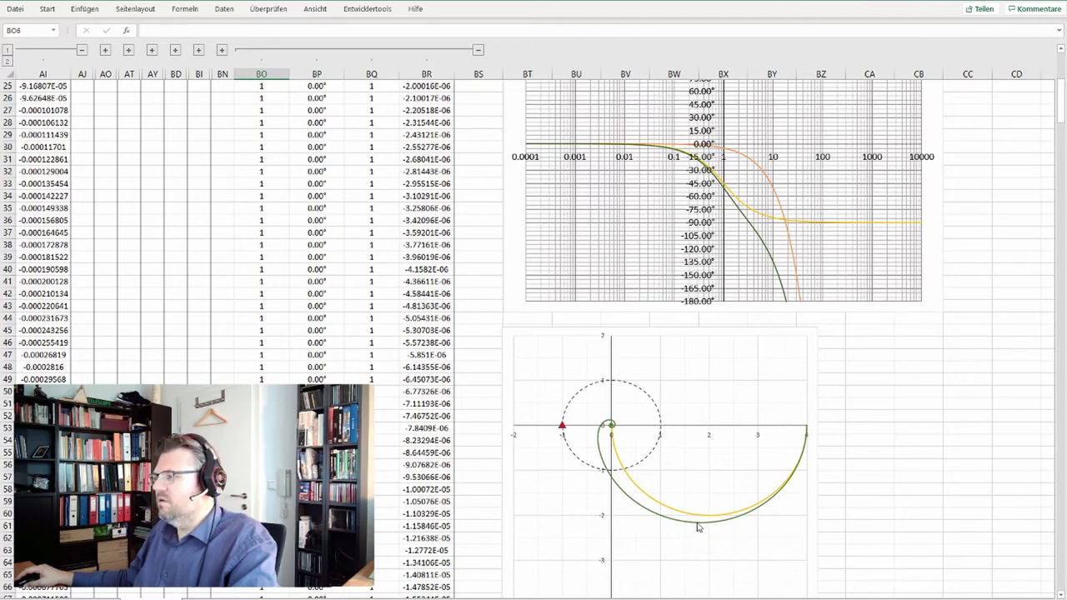
{"action": "mouse_move", "coordinate": [698, 527]}
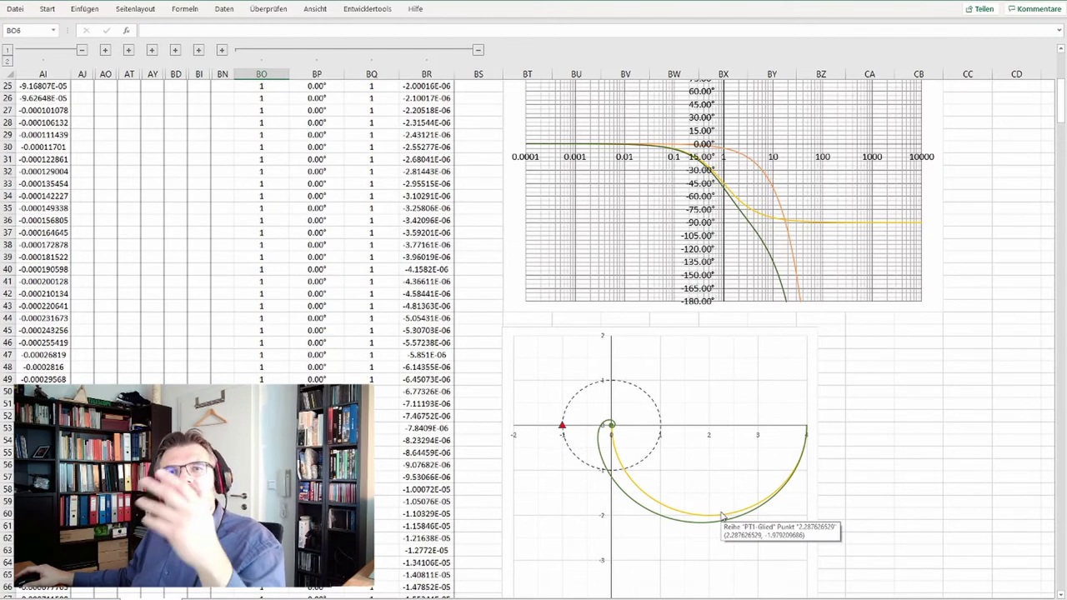
{"action": "scroll", "coordinate": [723, 517], "scroll_direction": "up", "scroll_amount": 8}
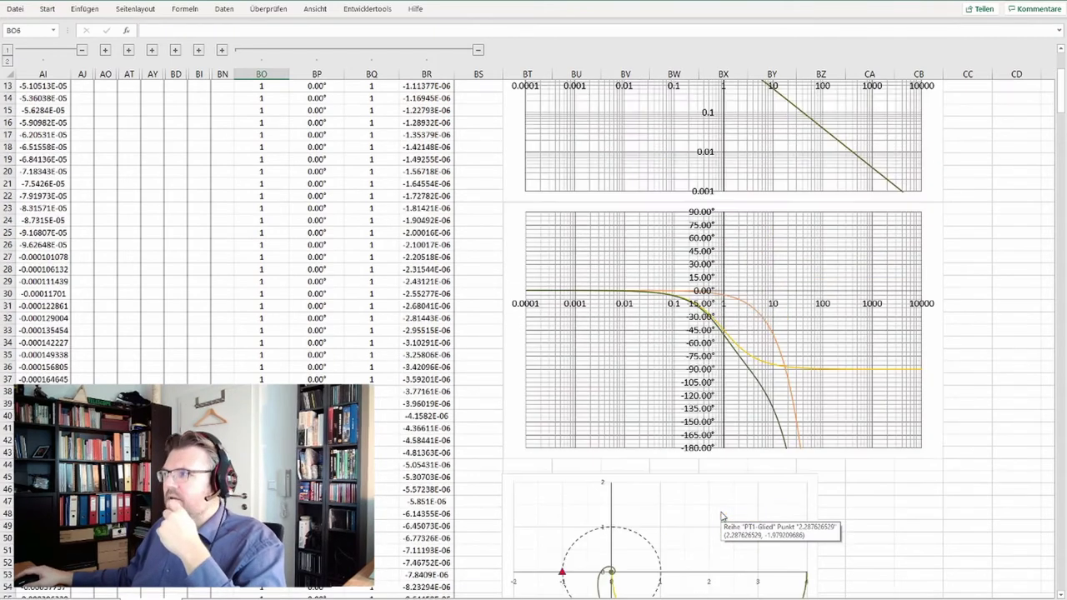
Set the dead time in BO5 to 20 and read values on the Nyquist curve
{"action": "left_click", "coordinate": [262, 132]}
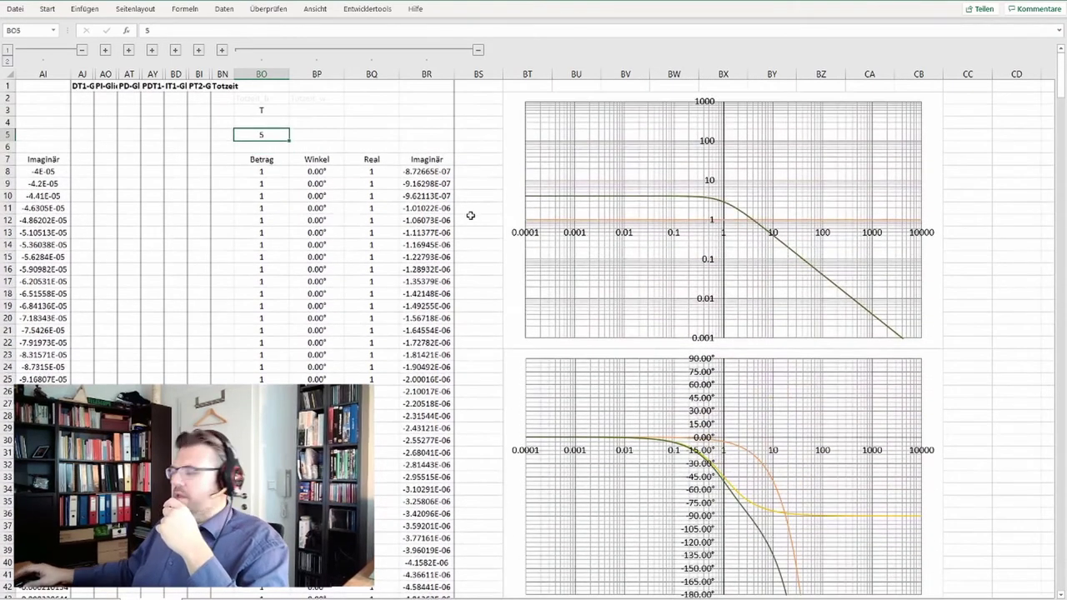
{"action": "type", "text": "20"}
{"action": "key", "text": "Return"}
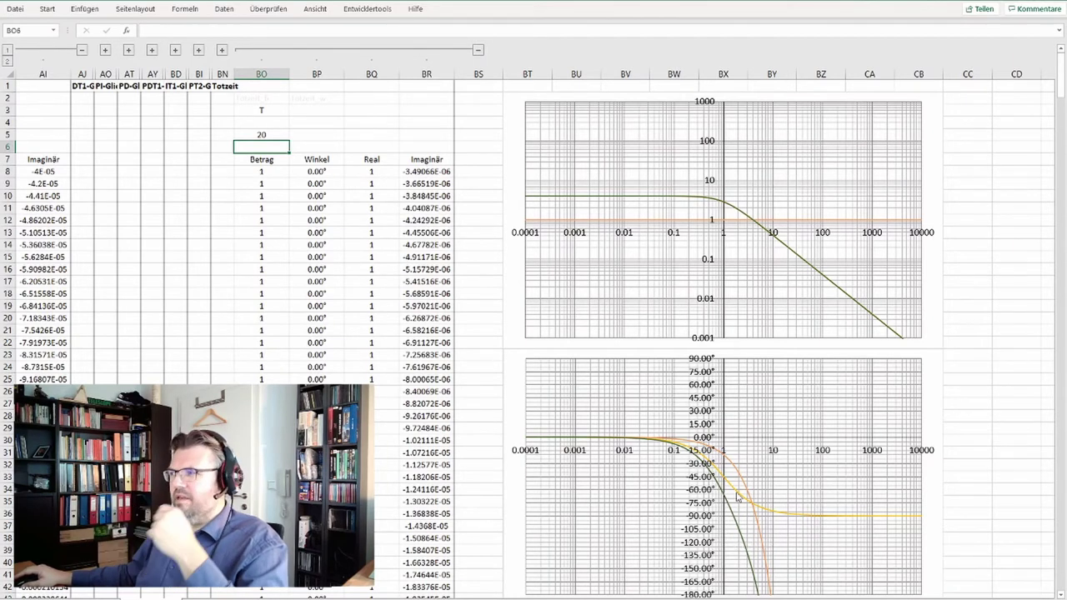
{"action": "scroll", "coordinate": [737, 498], "scroll_direction": "down", "scroll_amount": 7}
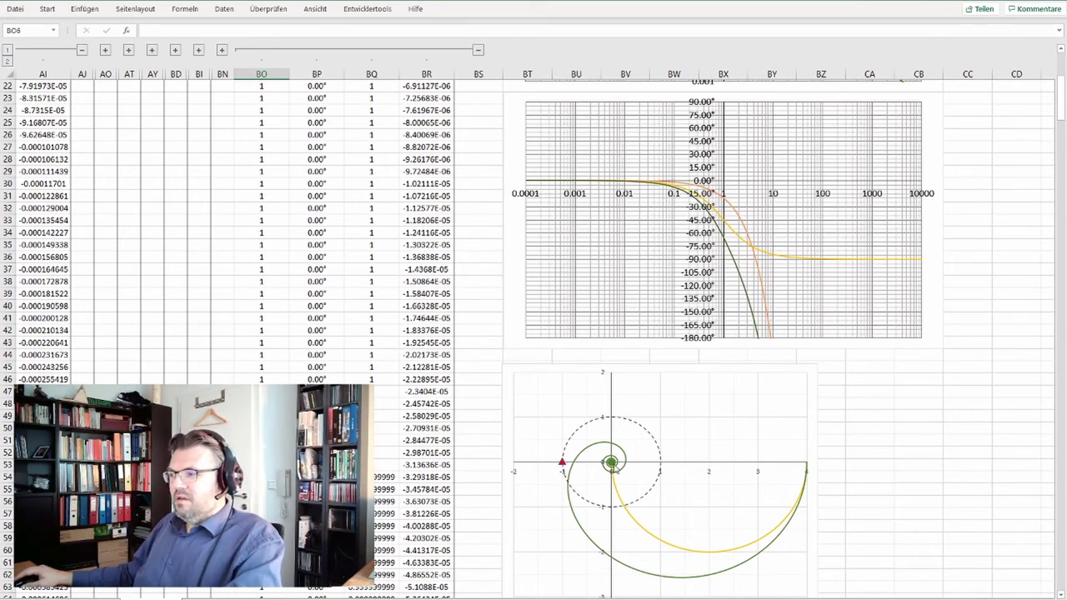
{"action": "mouse_move", "coordinate": [568, 494]}
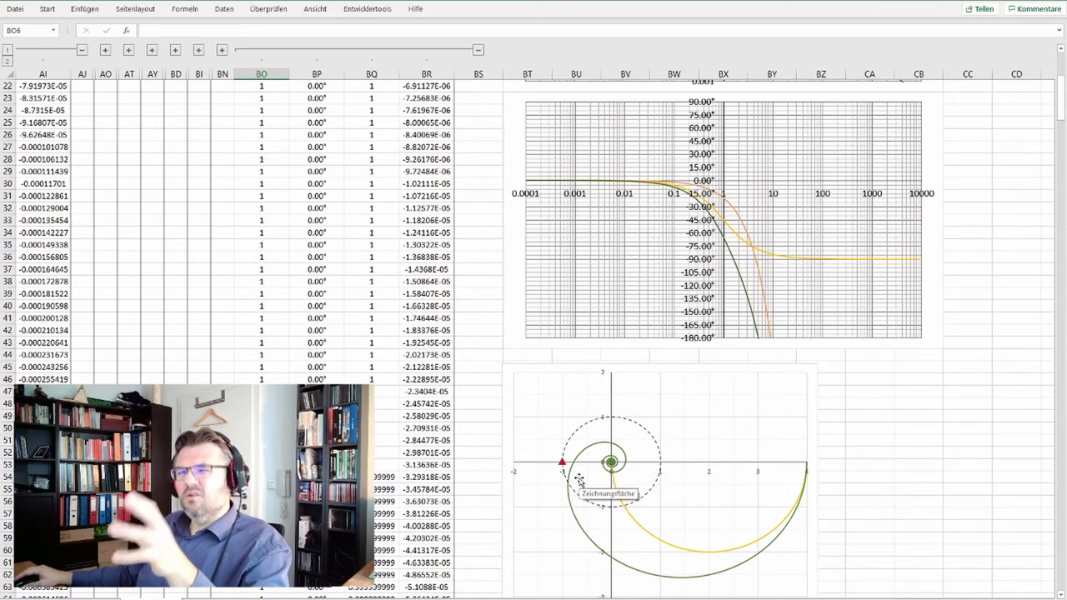
{"action": "mouse_move", "coordinate": [570, 469]}
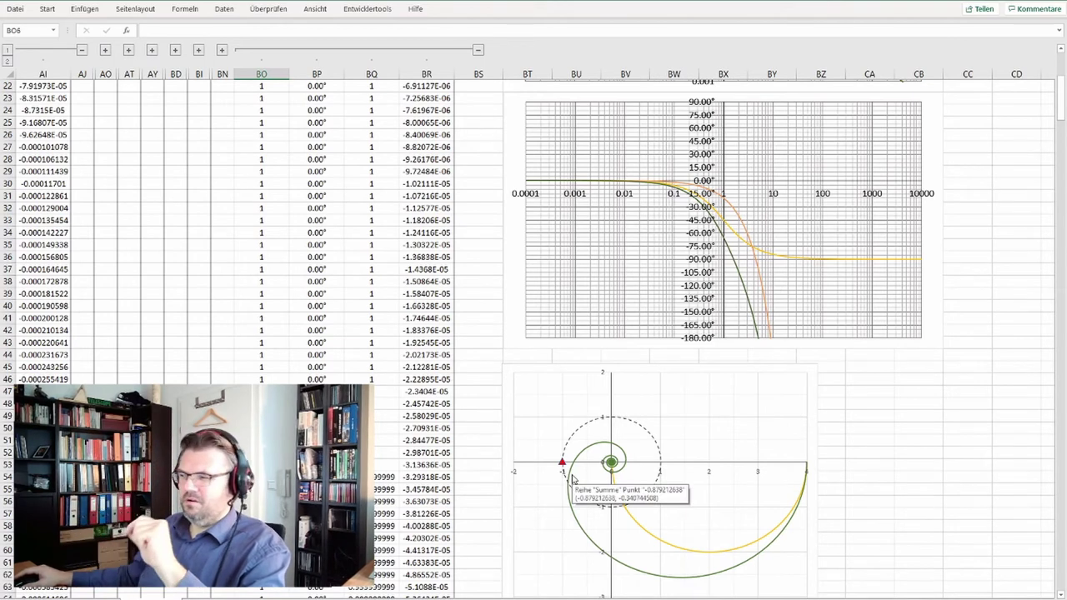
{"action": "scroll", "coordinate": [350, 375], "scroll_direction": "up", "scroll_amount": 7}
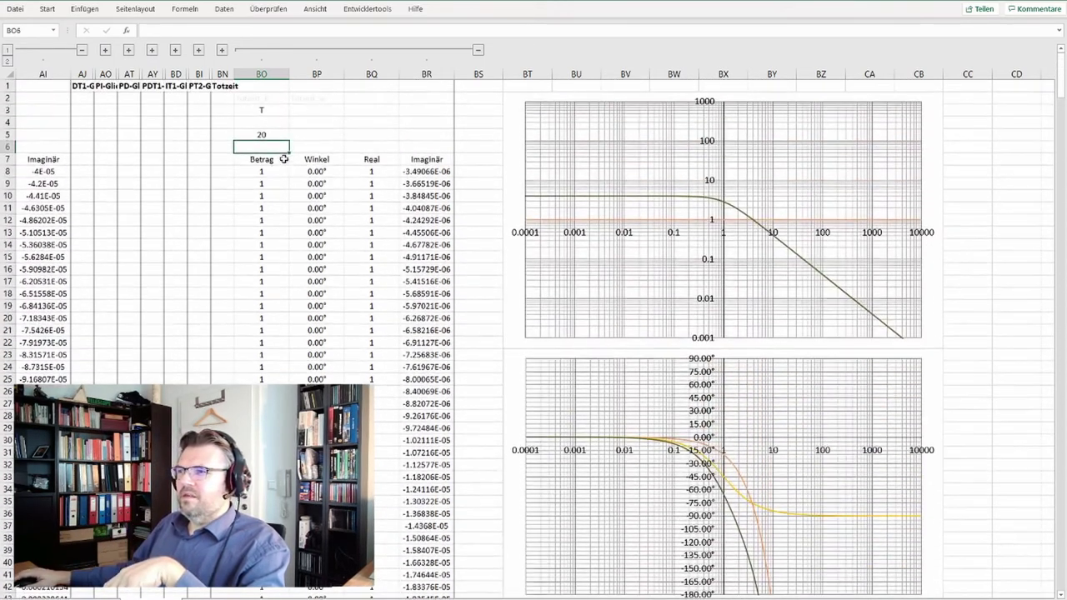
Replace the dead time 20 in BO5 with 40 and inspect the spiralling Nyquist curve
{"action": "key", "text": "Up"}
{"action": "key", "text": "BackSpace"}
{"action": "type", "text": "40"}
{"action": "key", "text": "ctrl+Return"}
{"action": "scroll", "coordinate": [365, 326], "scroll_direction": "down", "scroll_amount": 8}
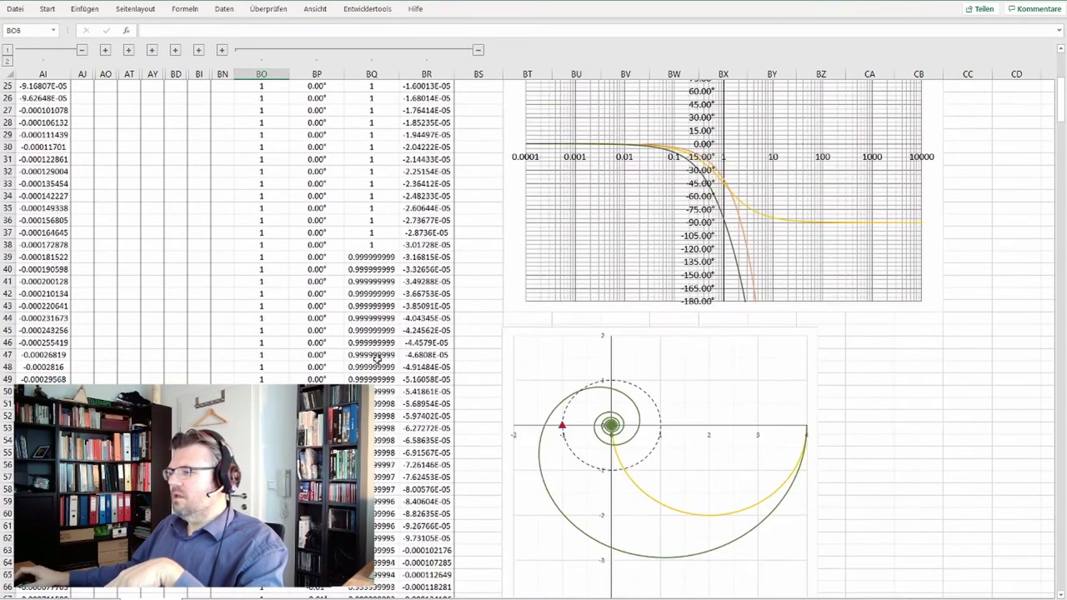
{"action": "mouse_move", "coordinate": [545, 430]}
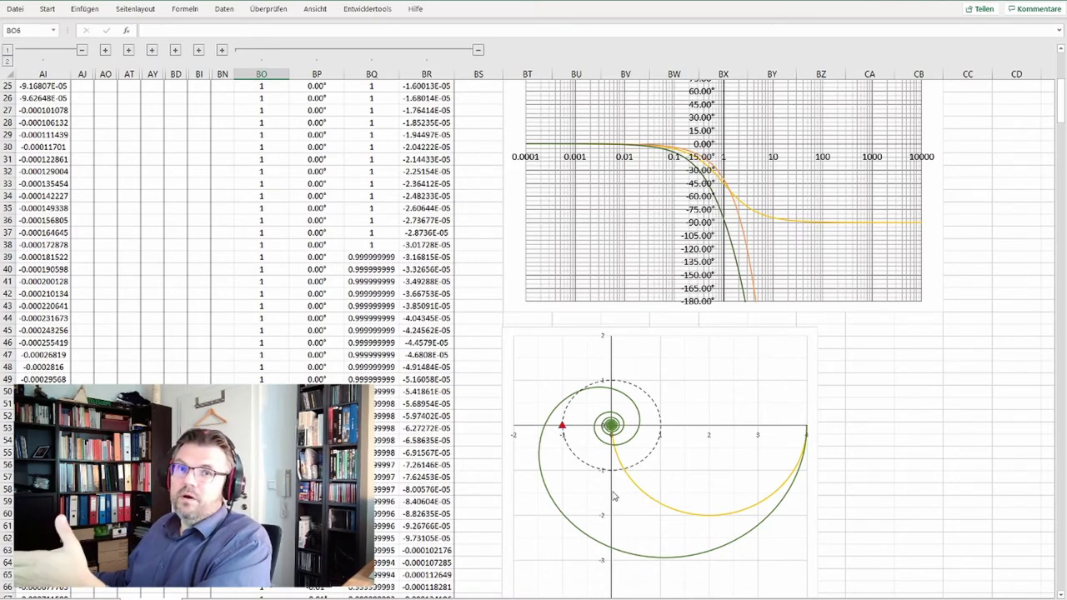
{"action": "scroll", "coordinate": [625, 484], "scroll_direction": "up", "scroll_amount": 3}
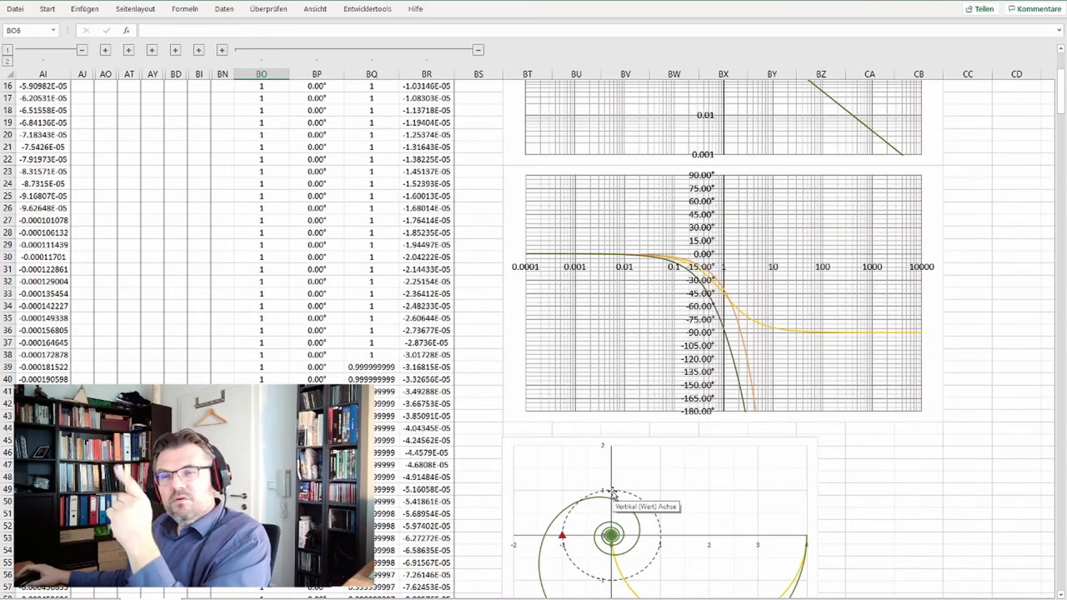
{"action": "scroll", "coordinate": [613, 497], "scroll_direction": "up", "scroll_amount": 5}
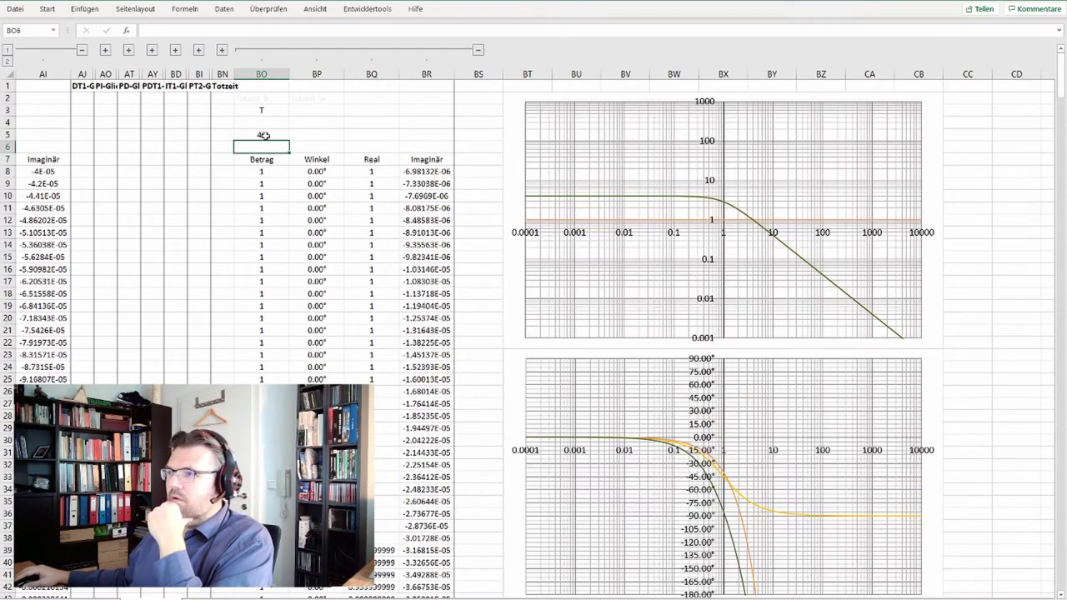
Reset the dead time in BO5 to 0
{"action": "left_click", "coordinate": [264, 135]}
{"action": "type", "text": "0"}
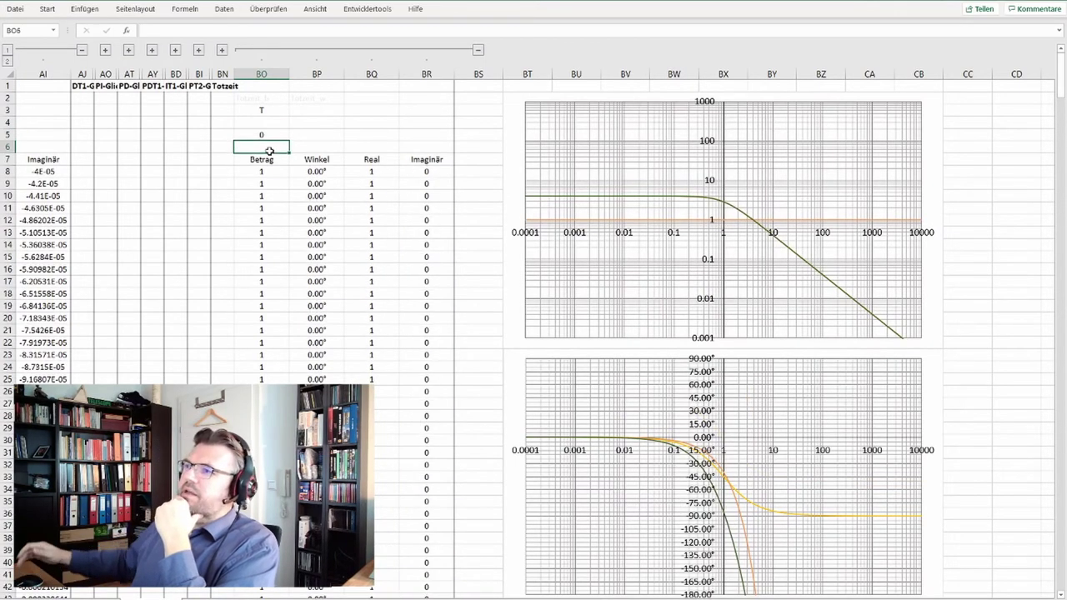
{"action": "key", "text": "Return"}
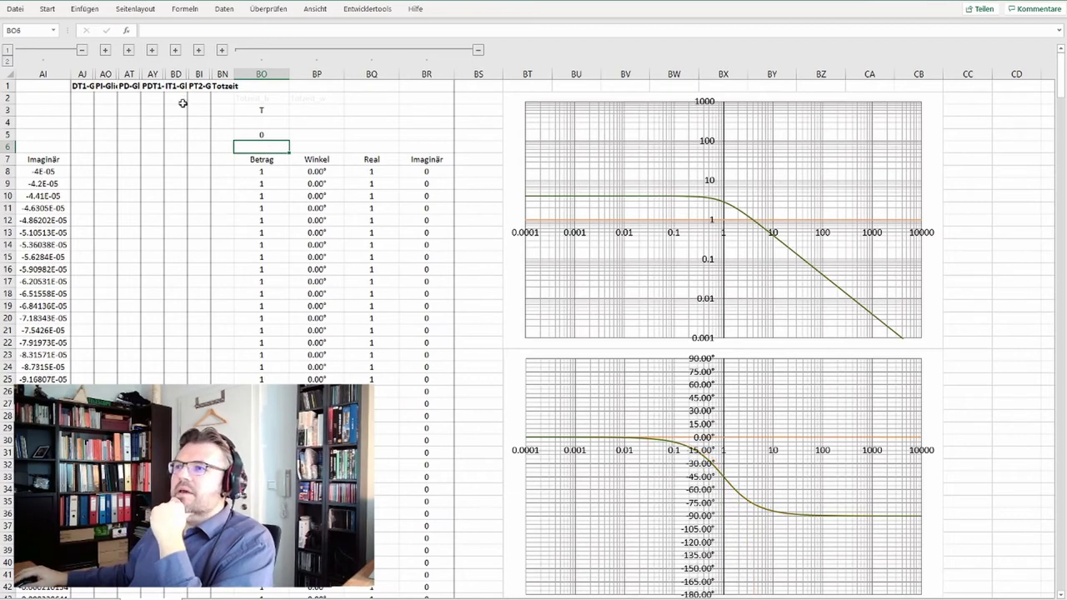
Show the PT2-Glied columns, collapse the AI group, and choose PT2-Glied in D2
{"action": "left_click", "coordinate": [222, 51]}
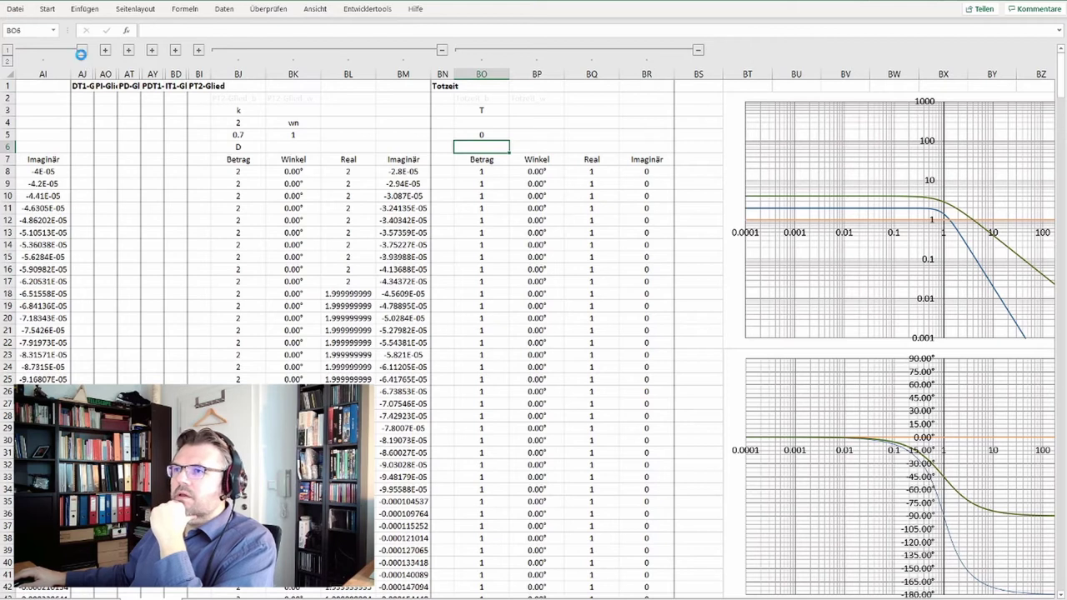
{"action": "left_click", "coordinate": [82, 50]}
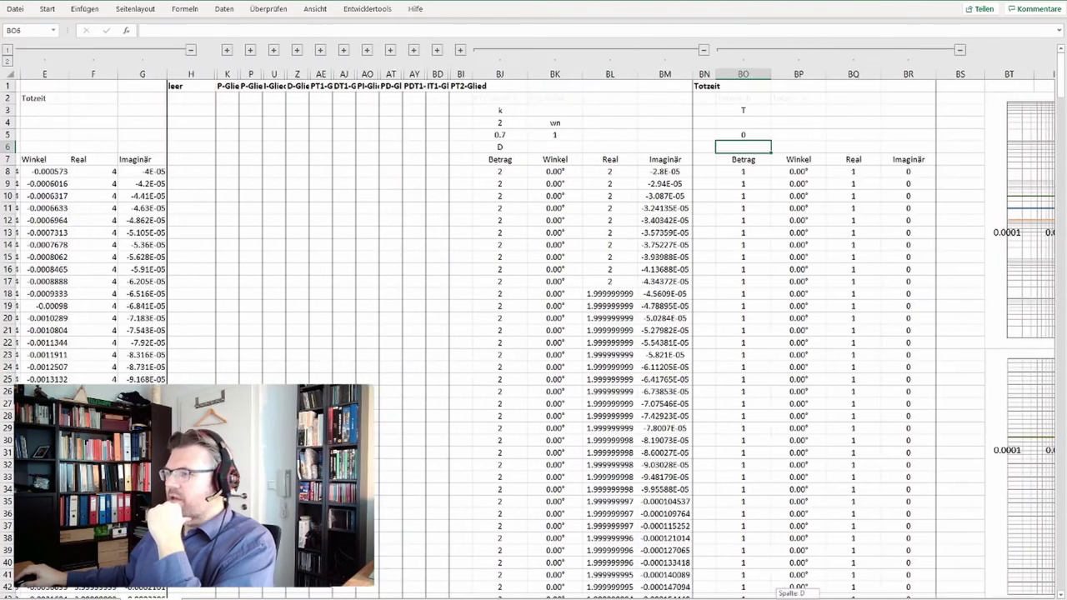
{"action": "scroll", "coordinate": [533, 333], "scroll_direction": "left", "scroll_amount": 10}
{"action": "left_click", "coordinate": [200, 98]}
{"action": "left_click", "coordinate": [216, 101]}
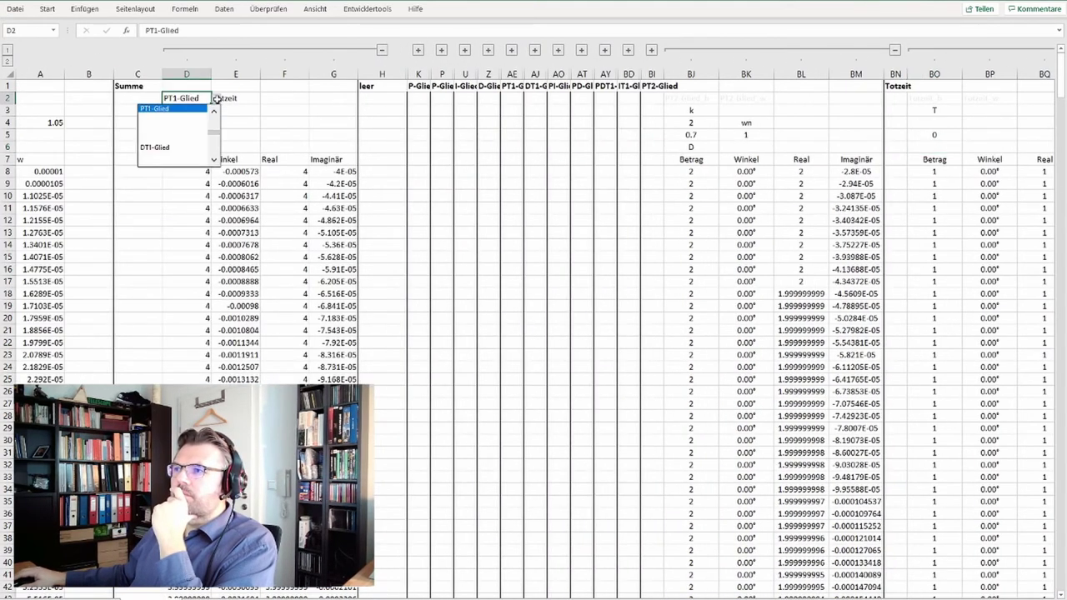
{"action": "left_click_drag", "start_coordinate": [214, 133], "coordinate": [214, 149]}
{"action": "left_click", "coordinate": [173, 160]}
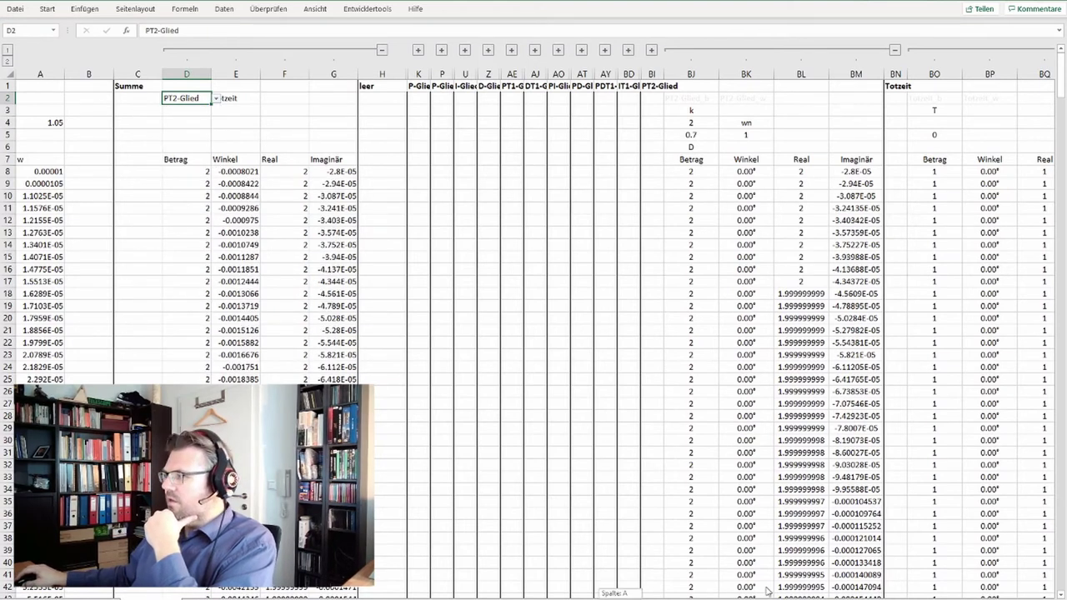
{"action": "scroll", "coordinate": [798, 589], "scroll_direction": "right", "scroll_amount": 10}
{"action": "scroll", "coordinate": [798, 589], "scroll_direction": "right", "scroll_amount": 1}
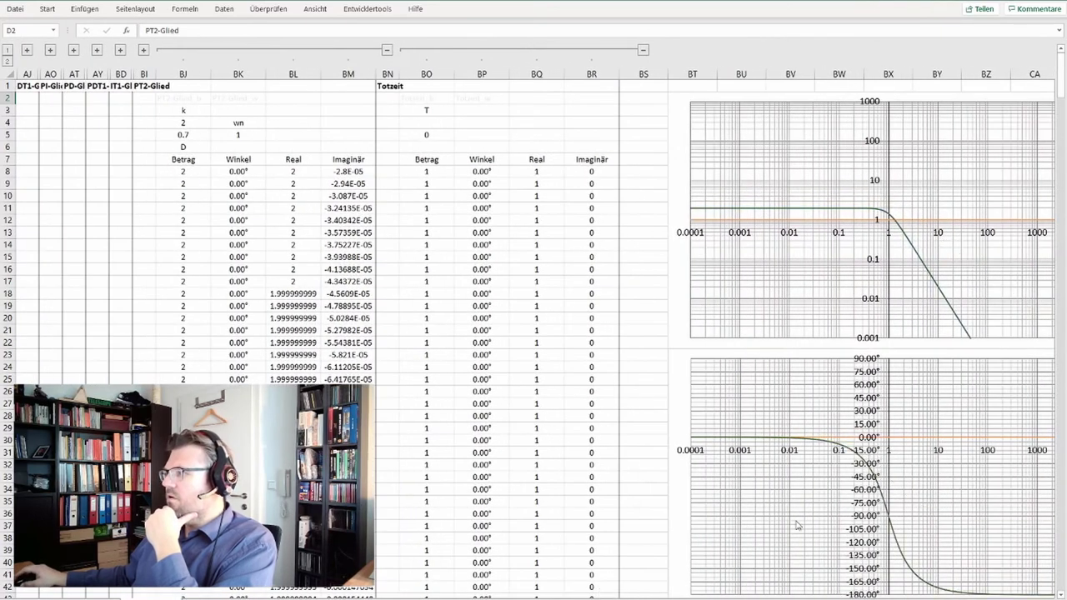
{"action": "scroll", "coordinate": [1045, 595], "scroll_direction": "right", "scroll_amount": 5}
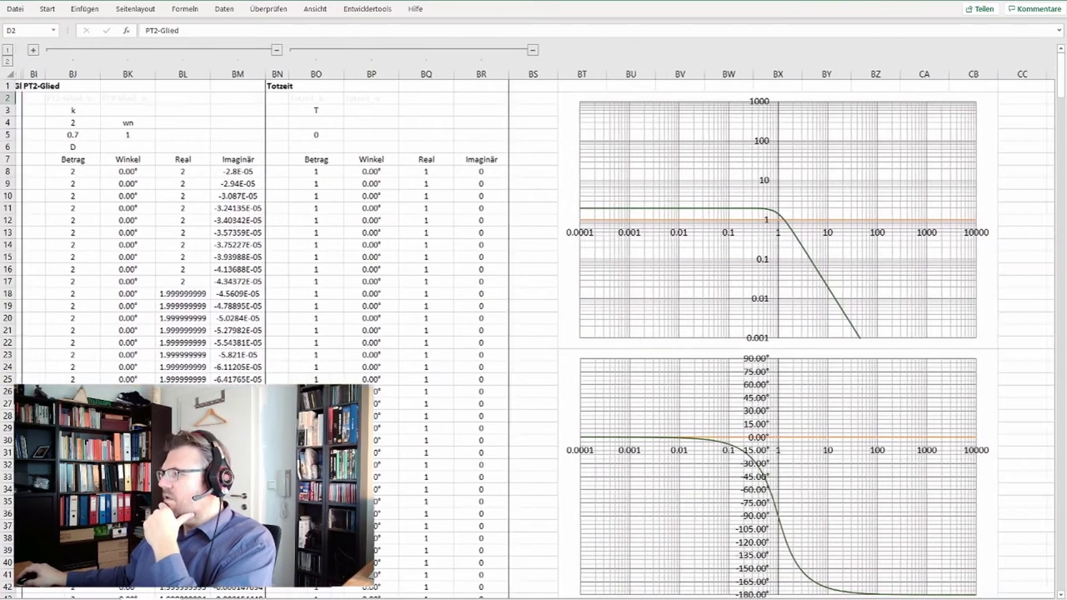
{"action": "scroll", "coordinate": [693, 250], "scroll_direction": "right", "scroll_amount": 1}
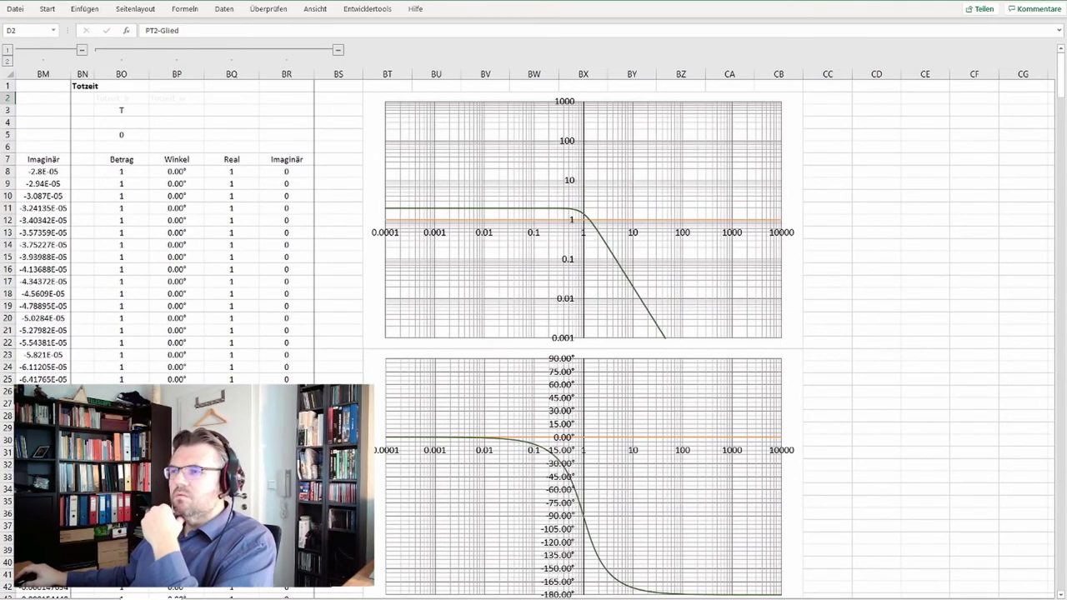
{"action": "left_click_drag", "start_coordinate": [934, 593], "coordinate": [925, 594]}
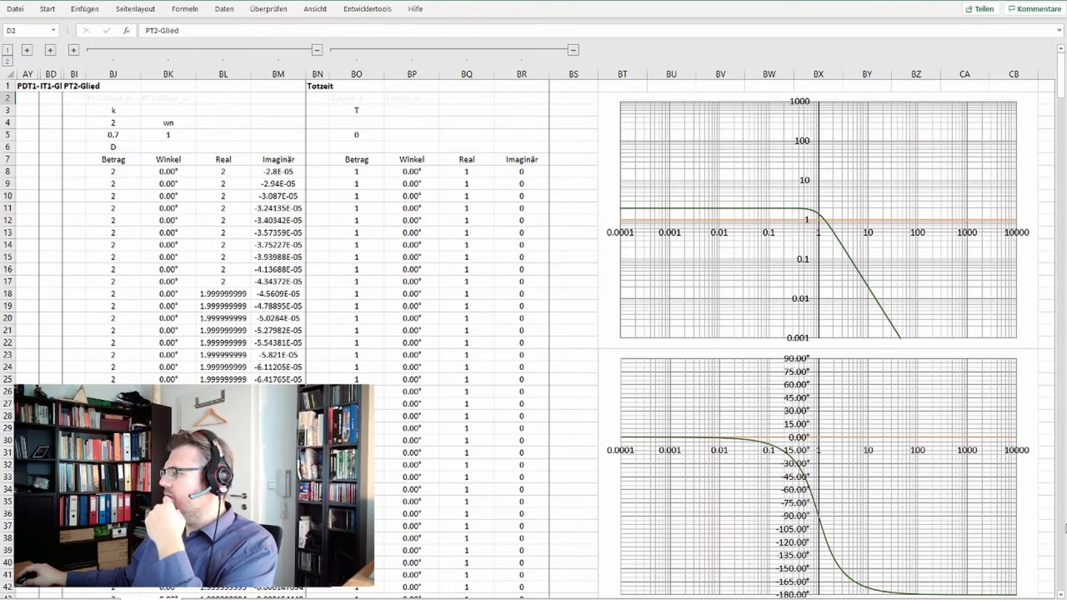
{"action": "scroll", "coordinate": [785, 431], "scroll_direction": "down", "scroll_amount": 14}
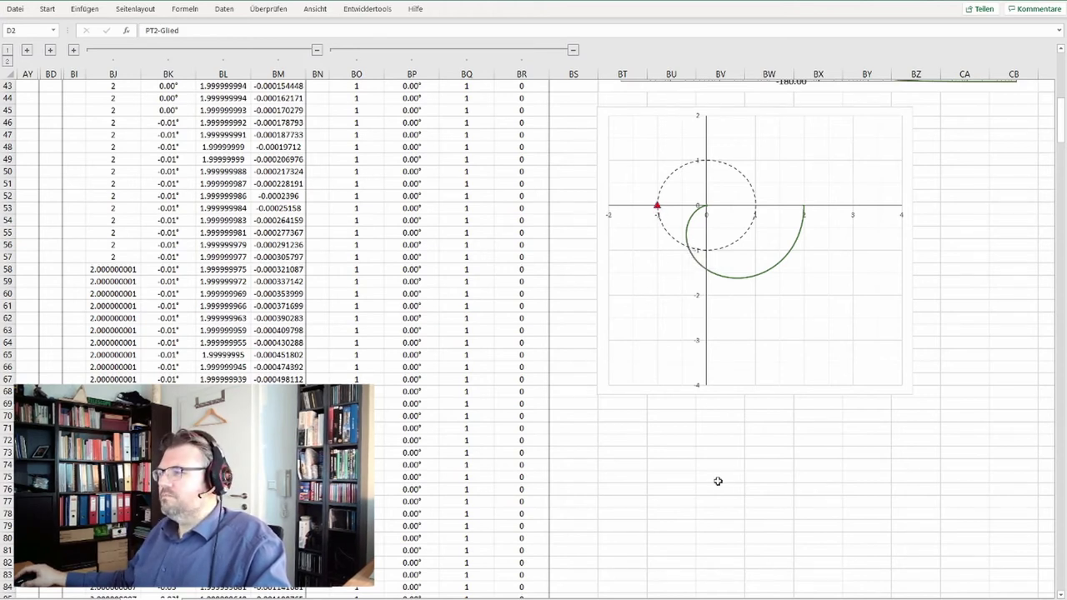
{"action": "scroll", "coordinate": [721, 494], "scroll_direction": "up", "scroll_amount": 14}
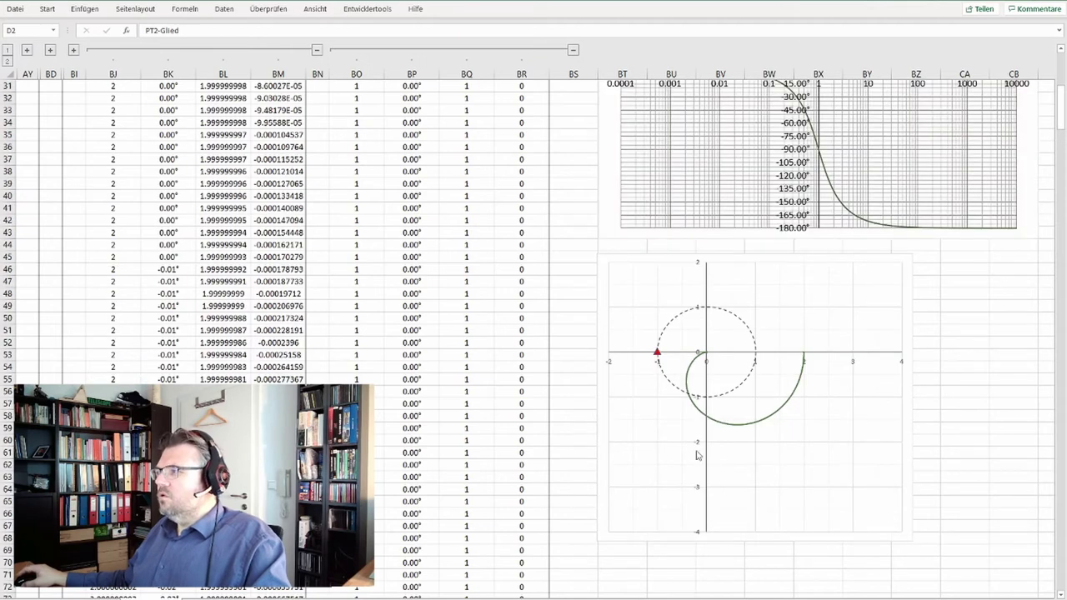
Set the dead time in BO5 to 1 and review the resulting charts
{"action": "left_click", "coordinate": [352, 133]}
{"action": "type", "text": "1"}
{"action": "key", "text": "Return"}
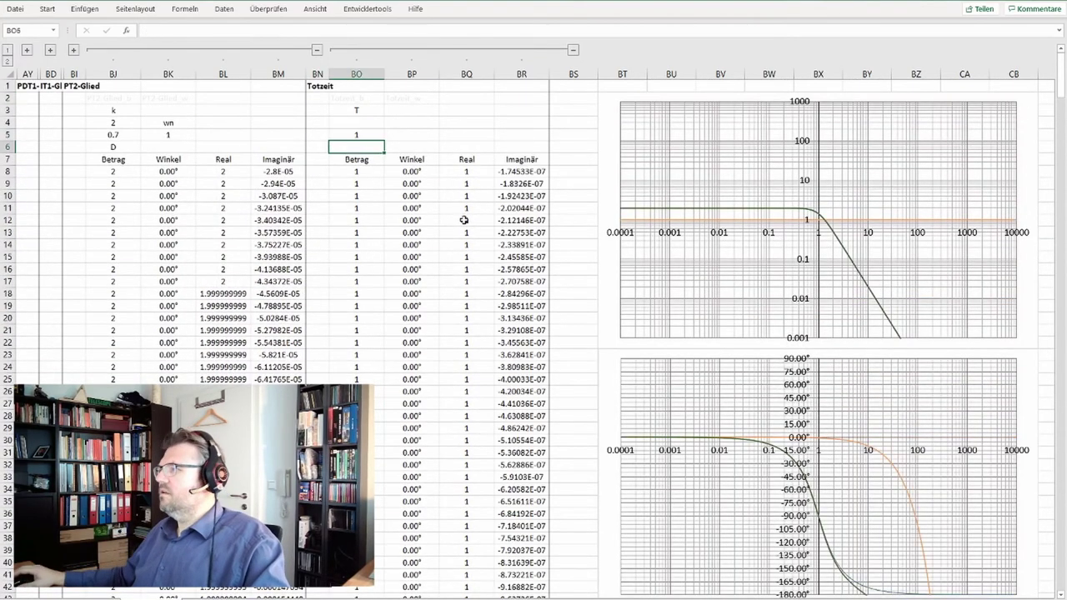
{"action": "scroll", "coordinate": [501, 342], "scroll_direction": "down", "scroll_amount": 9}
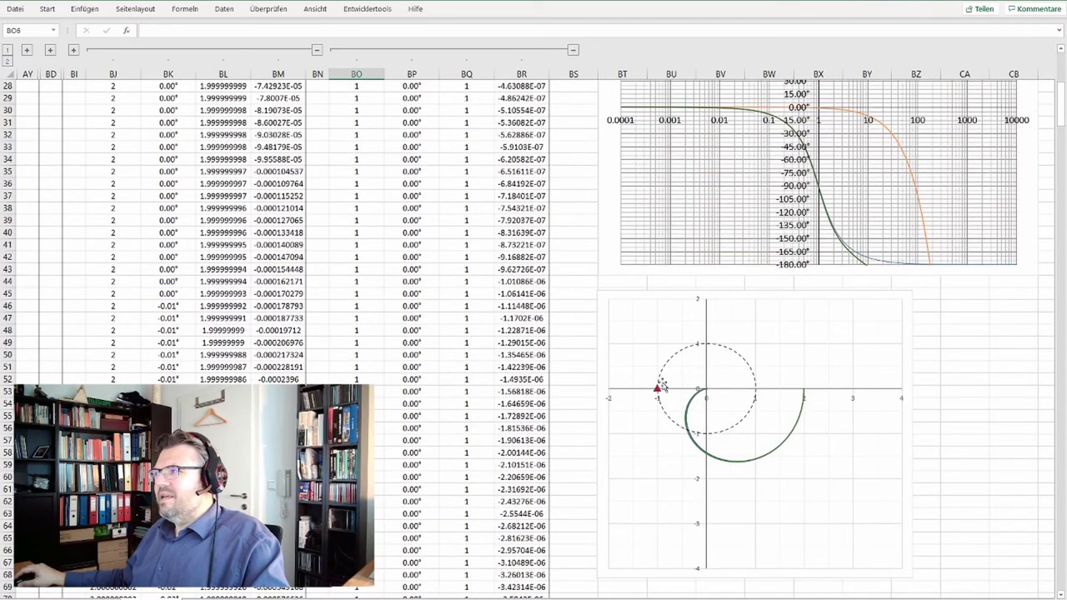
{"action": "scroll", "coordinate": [809, 409], "scroll_direction": "up", "scroll_amount": 7}
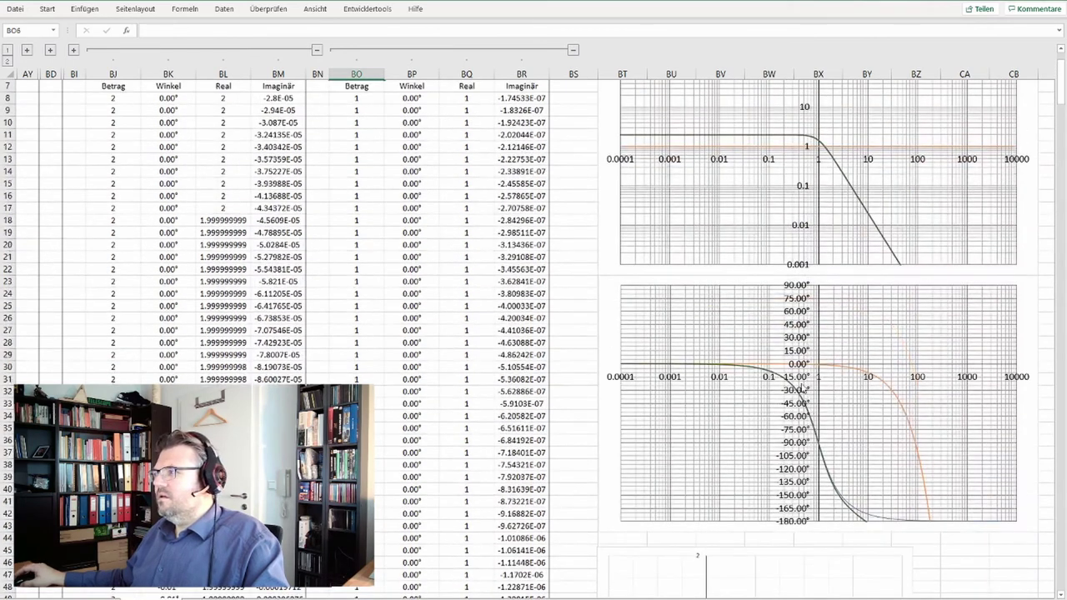
{"action": "scroll", "coordinate": [802, 390], "scroll_direction": "down", "scroll_amount": 9}
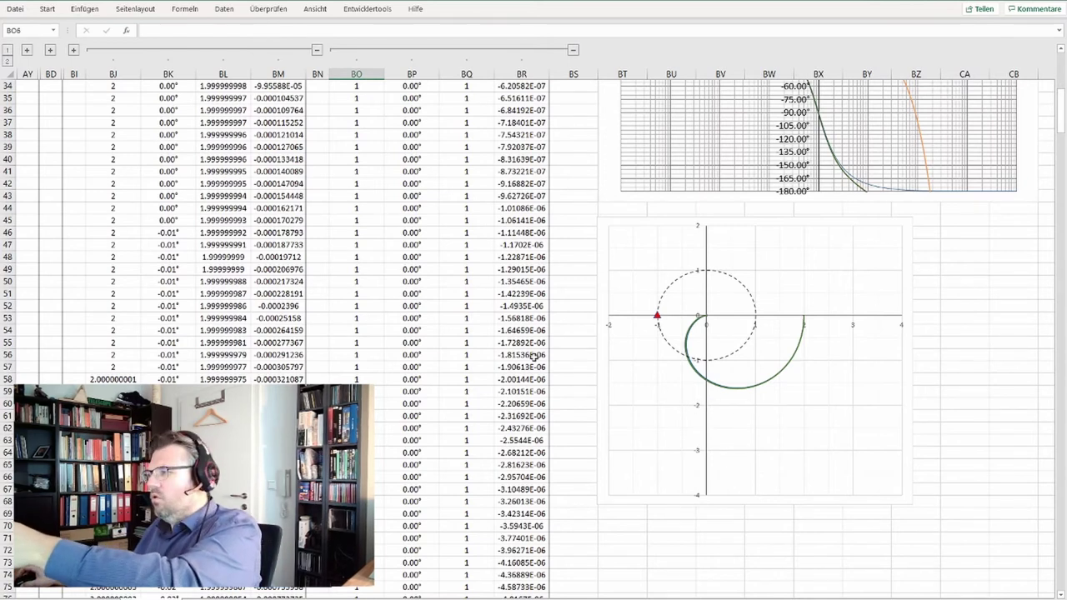
{"action": "scroll", "coordinate": [417, 308], "scroll_direction": "up", "scroll_amount": 11}
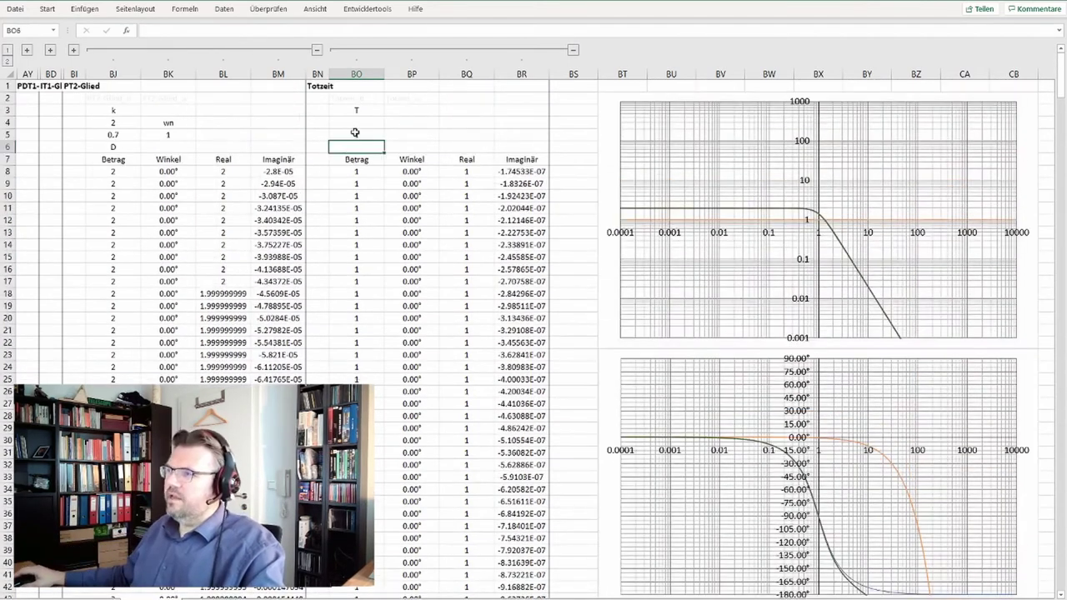
Change the dead time in BO5 to 5 and inspect the steeper phase curve
{"action": "left_click", "coordinate": [356, 133]}
{"action": "key", "text": "Return"}
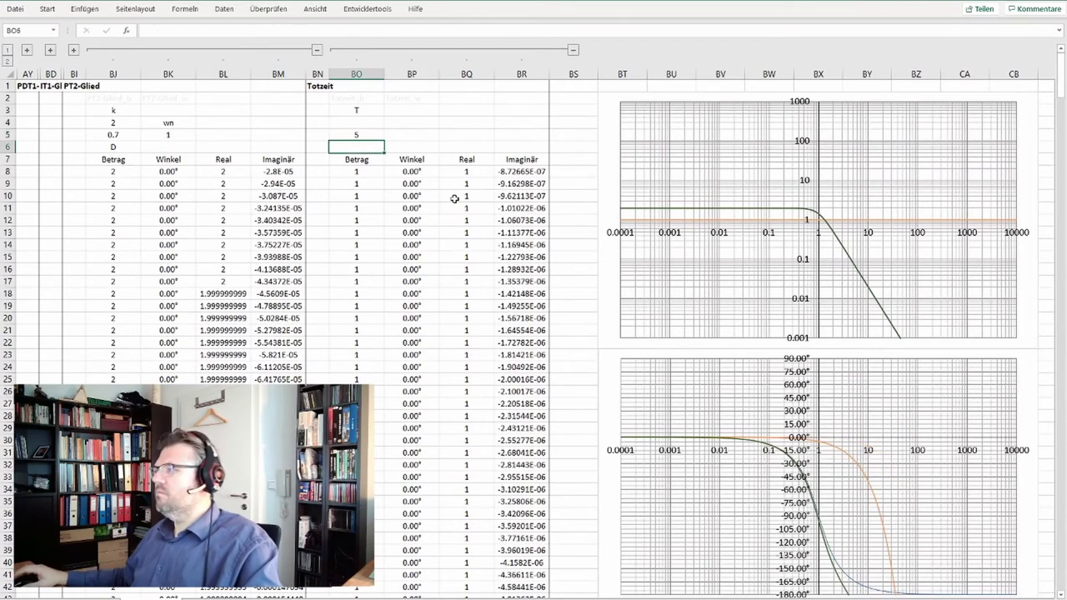
{"action": "scroll", "coordinate": [942, 567], "scroll_direction": "down", "scroll_amount": 2}
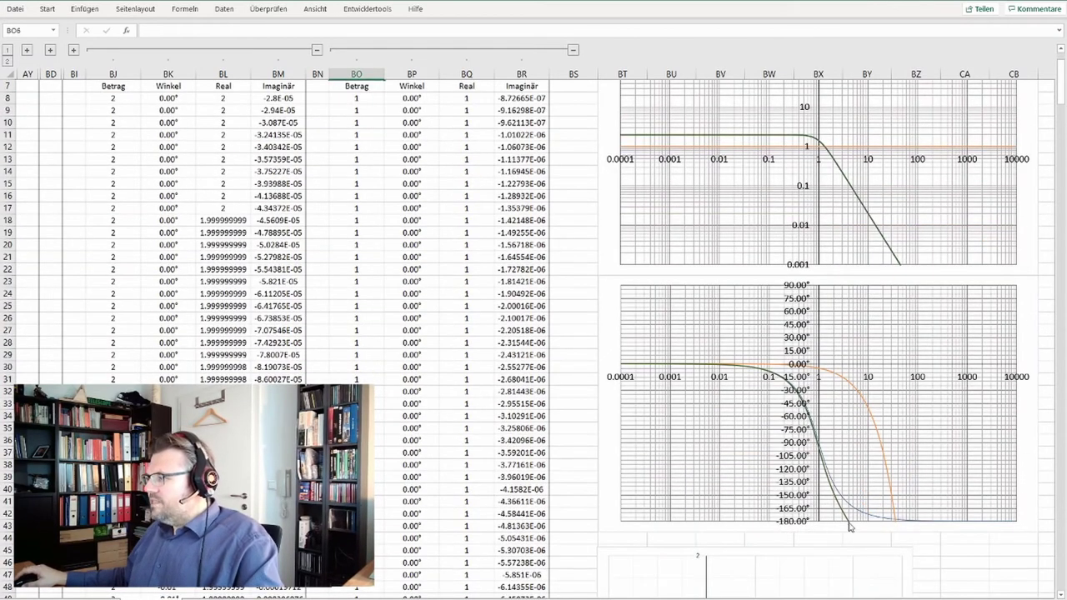
{"action": "mouse_move", "coordinate": [832, 471]}
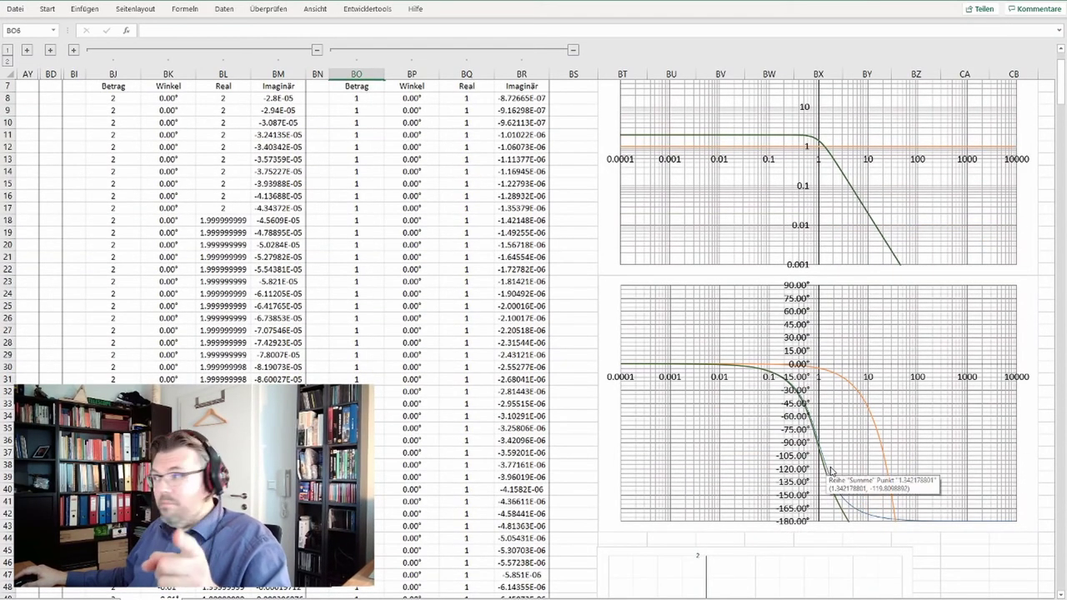
Give the first selected phase curve a new line colour and 1.5 pt width
{"action": "left_click", "coordinate": [856, 512]}
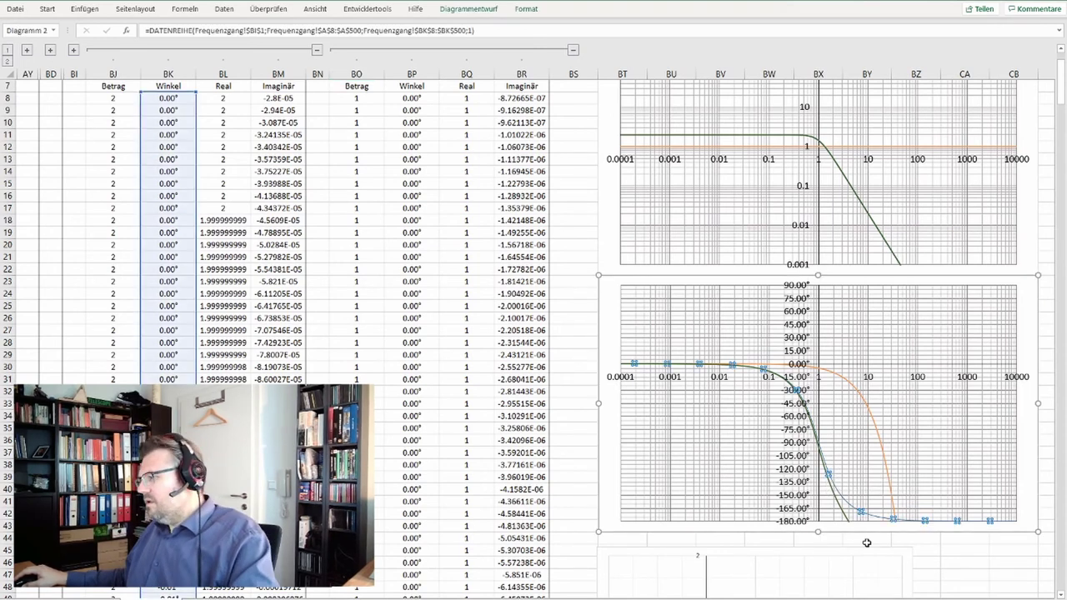
{"action": "double_click", "coordinate": [848, 504]}
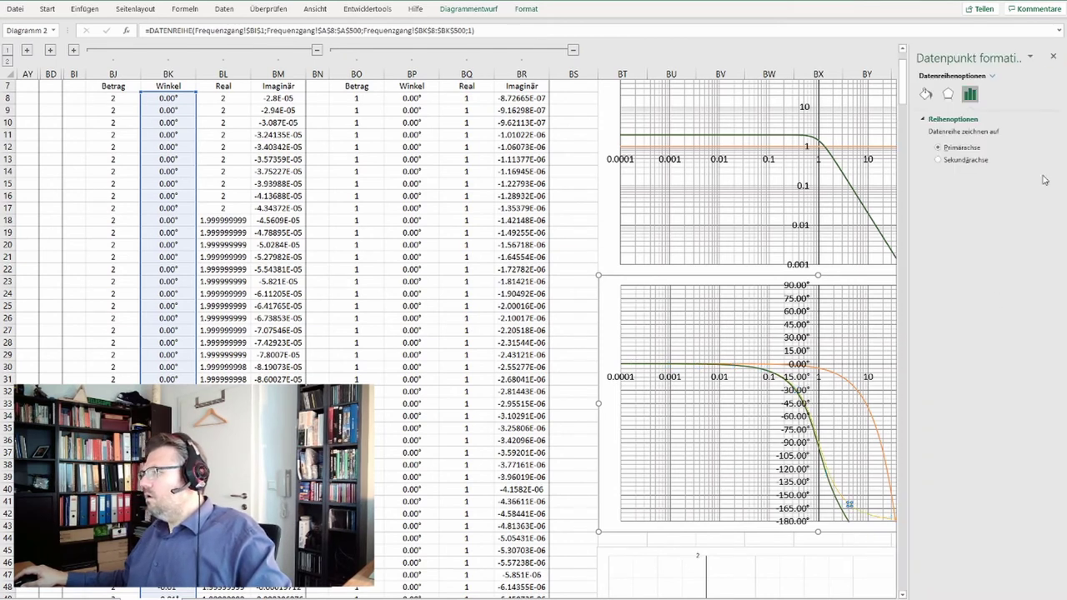
{"action": "left_click", "coordinate": [925, 93]}
{"action": "left_click", "coordinate": [1042, 210]}
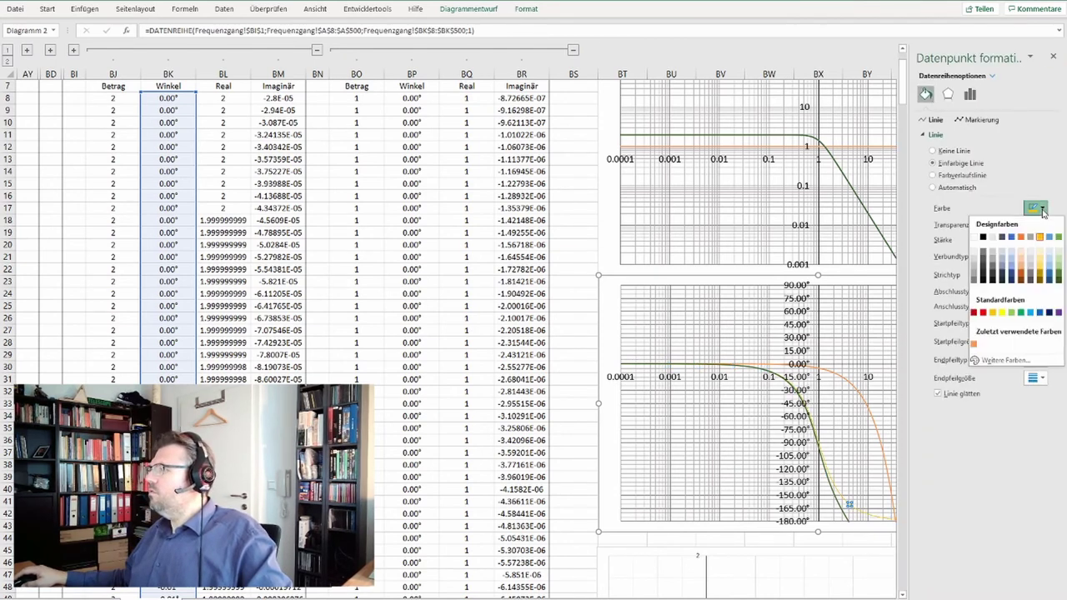
{"action": "left_click", "coordinate": [1013, 238]}
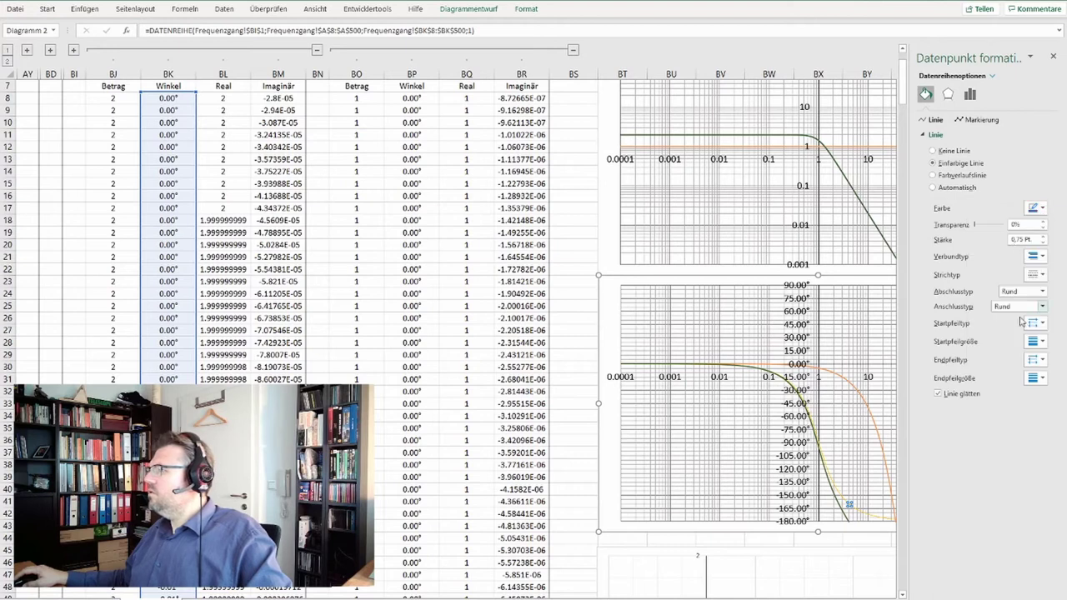
{"action": "left_click", "coordinate": [1043, 239]}
{"action": "left_click", "coordinate": [584, 426]}
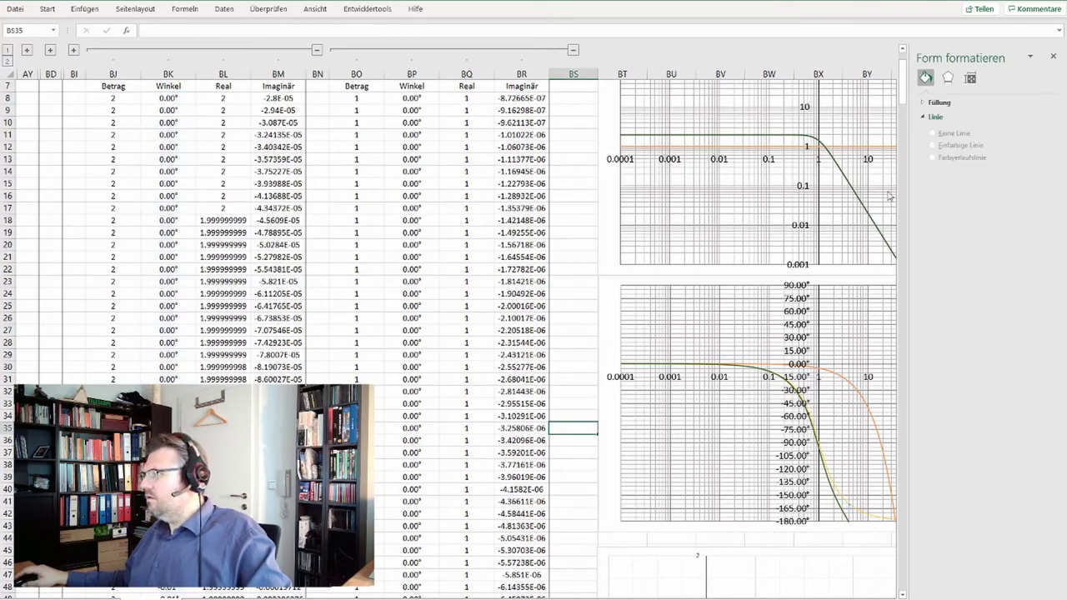
Make the PT2 phase curve a blue 1.5 pt line
{"action": "left_click", "coordinate": [861, 515]}
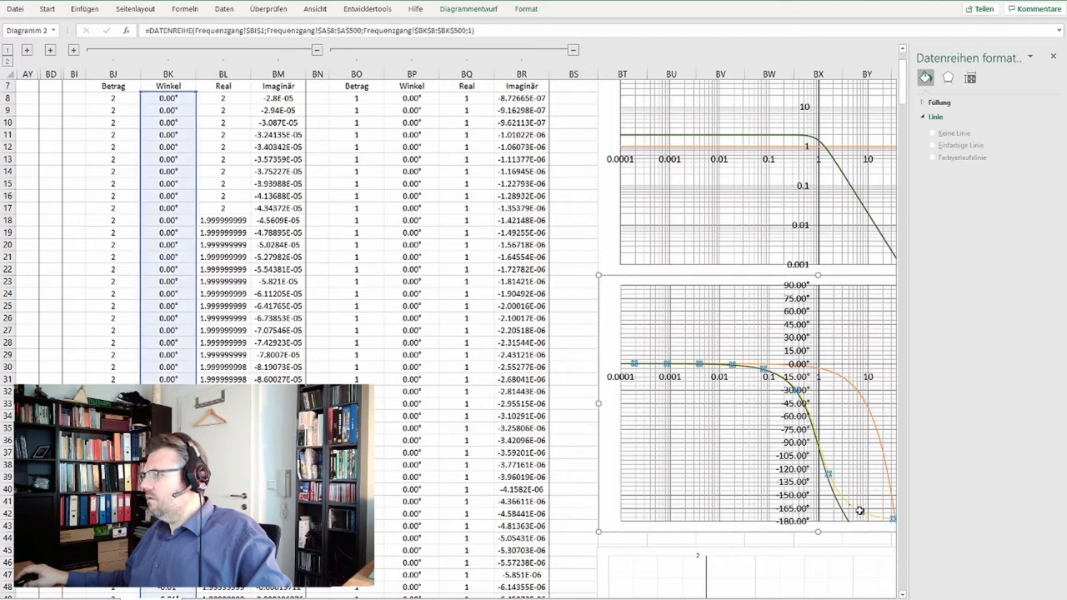
{"action": "left_click", "coordinate": [927, 97]}
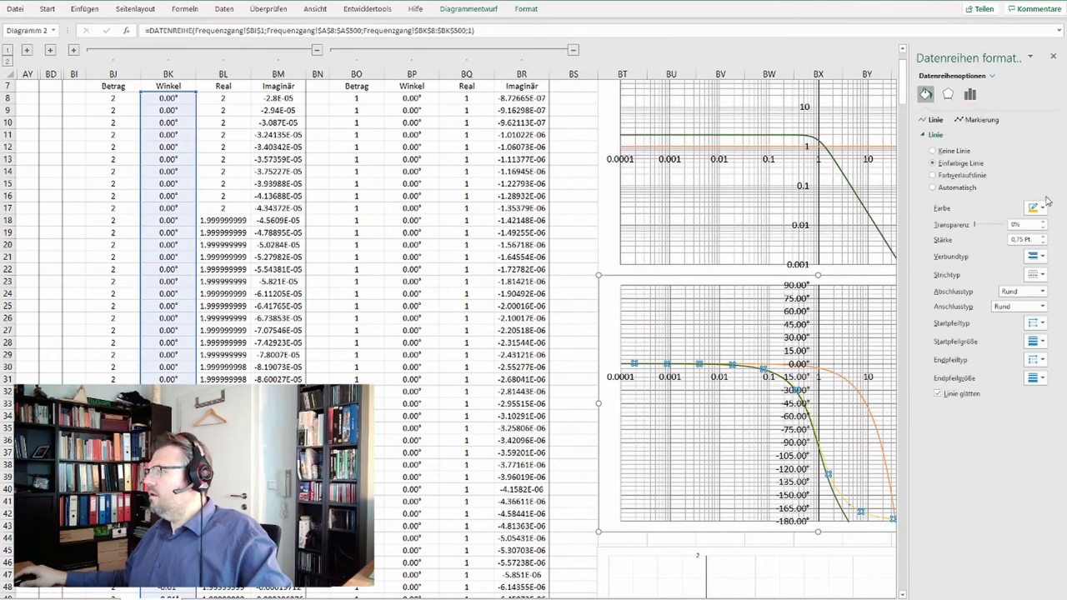
{"action": "left_click", "coordinate": [1036, 207]}
{"action": "left_click", "coordinate": [1011, 237]}
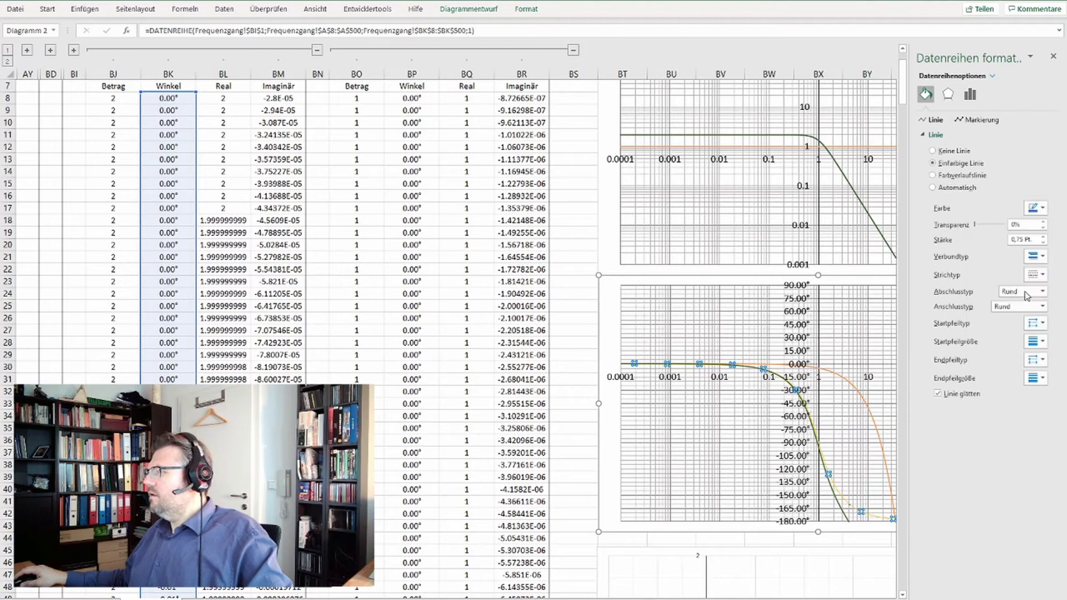
{"action": "left_click", "coordinate": [1044, 236]}
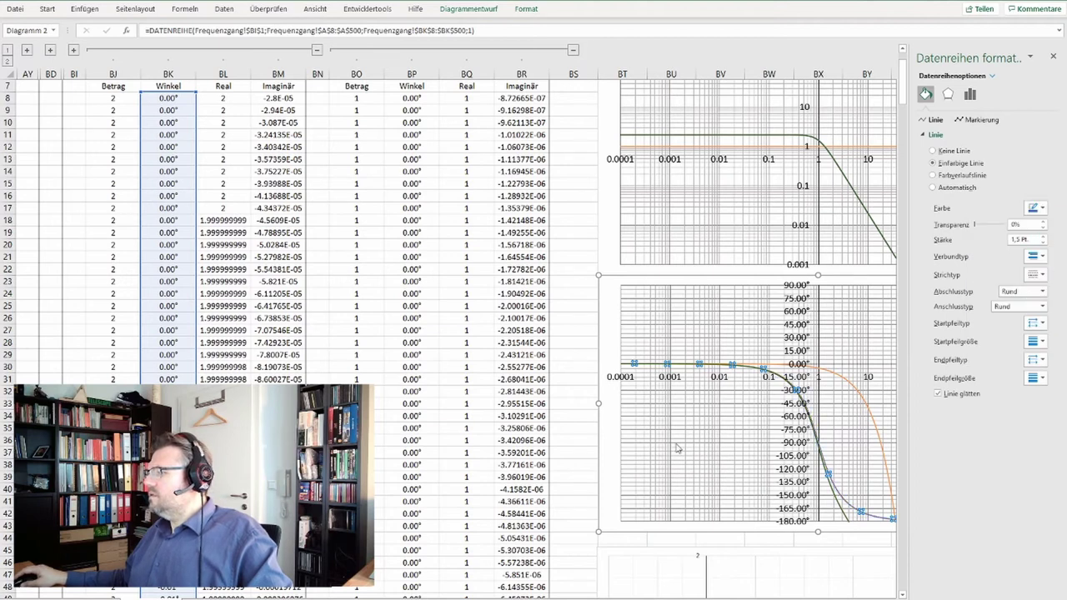
{"action": "left_click", "coordinate": [591, 378]}
{"action": "left_click_drag", "start_coordinate": [717, 595], "coordinate": [754, 595]}
{"action": "scroll", "coordinate": [652, 364], "scroll_direction": "down", "scroll_amount": 3}
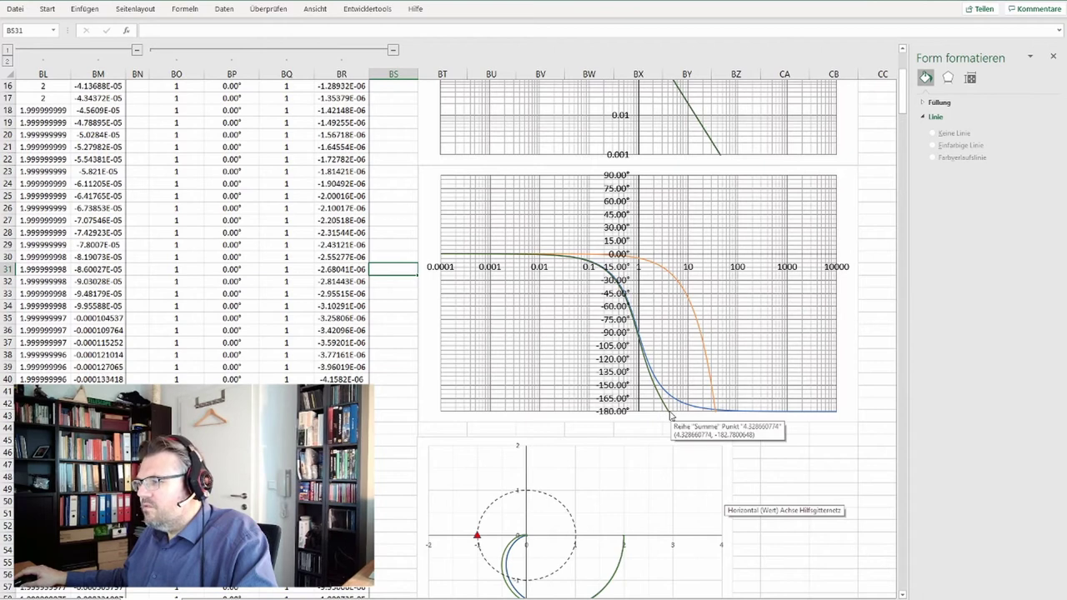
{"action": "scroll", "coordinate": [672, 416], "scroll_direction": "up", "scroll_amount": 1}
{"action": "scroll", "coordinate": [664, 125], "scroll_direction": "up", "scroll_amount": 2}
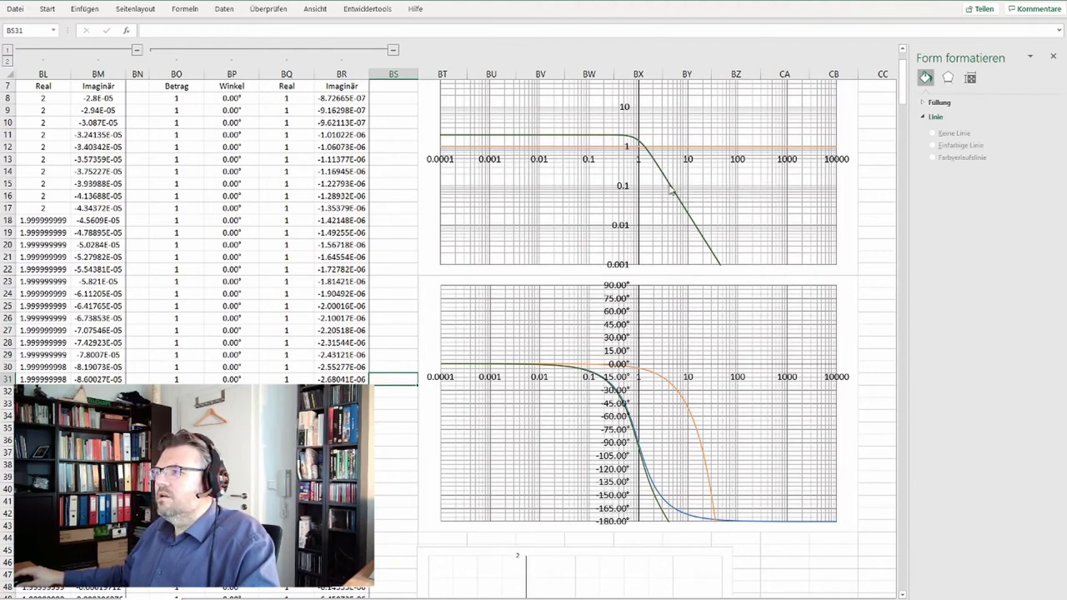
{"action": "scroll", "coordinate": [665, 289], "scroll_direction": "down", "scroll_amount": 6}
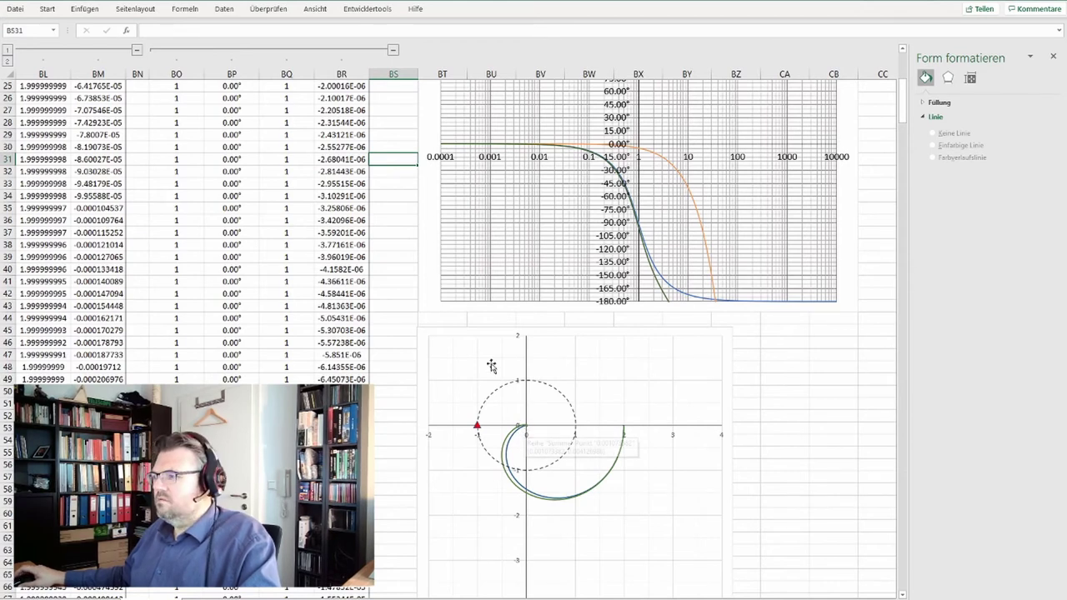
{"action": "scroll", "coordinate": [467, 374], "scroll_direction": "up", "scroll_amount": 8}
Enter a dead time of 10 in BO5 and inspect the recalculated Nyquist plot
{"action": "left_click", "coordinate": [170, 135]}
{"action": "type", "text": "10"}
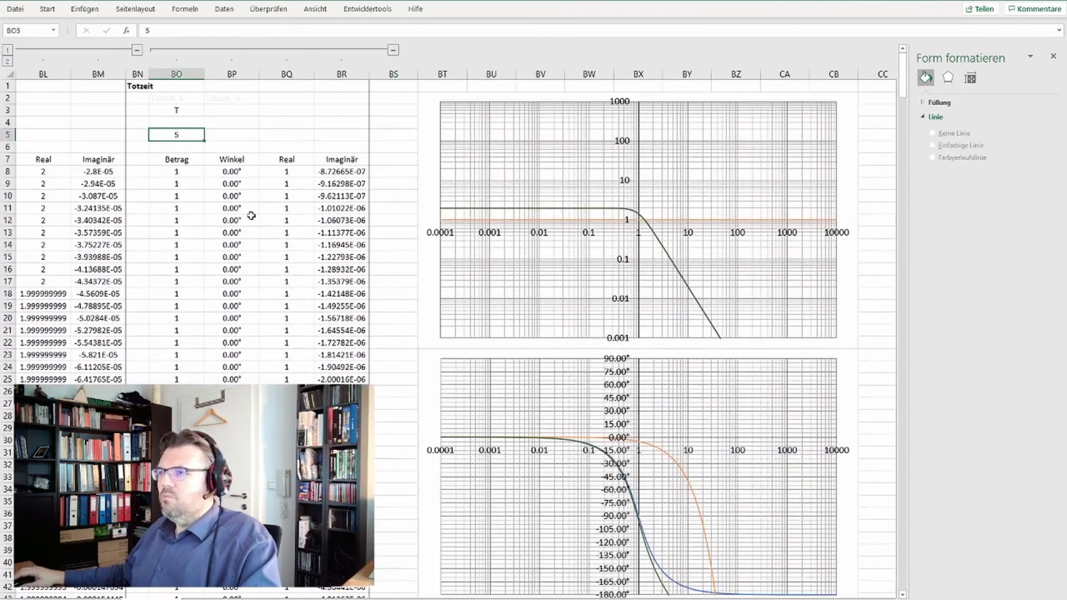
{"action": "key", "text": "Return"}
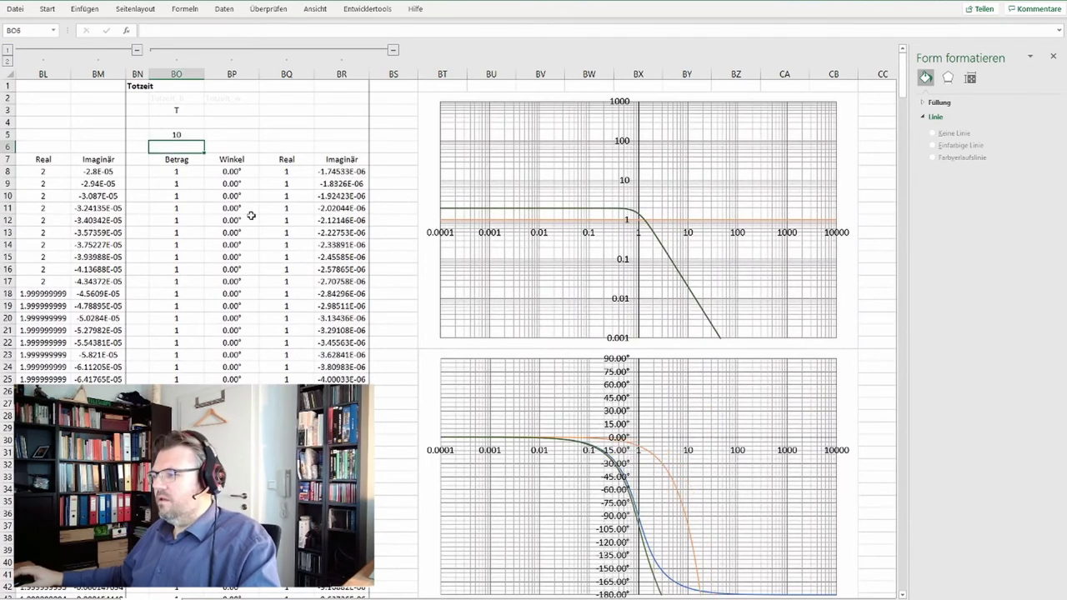
{"action": "scroll", "coordinate": [600, 430], "scroll_direction": "down", "scroll_amount": 4}
{"action": "scroll", "coordinate": [596, 434], "scroll_direction": "down", "scroll_amount": 6}
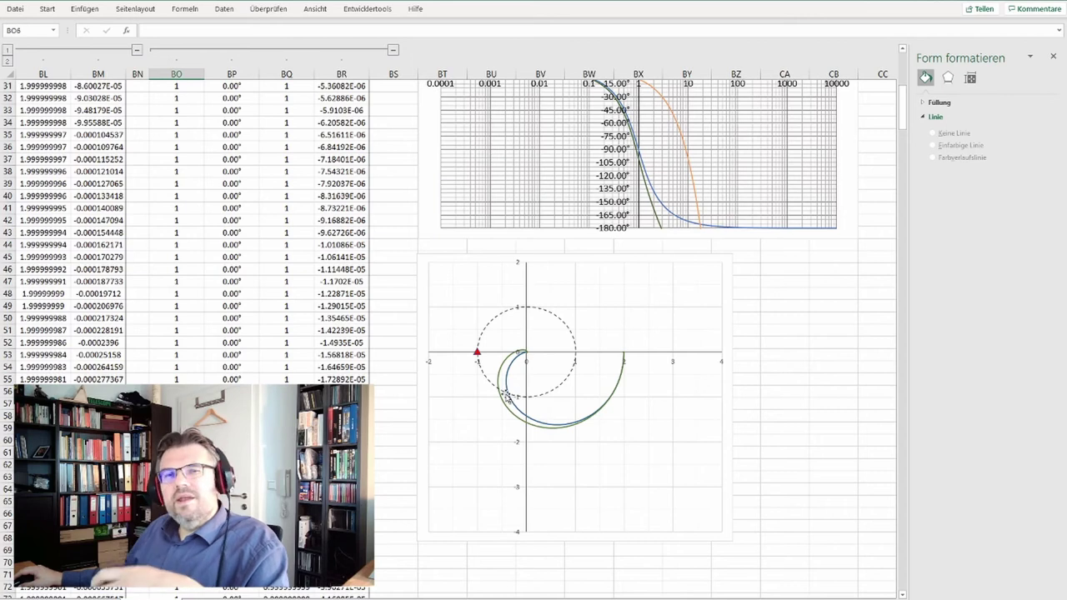
{"action": "mouse_move", "coordinate": [505, 398]}
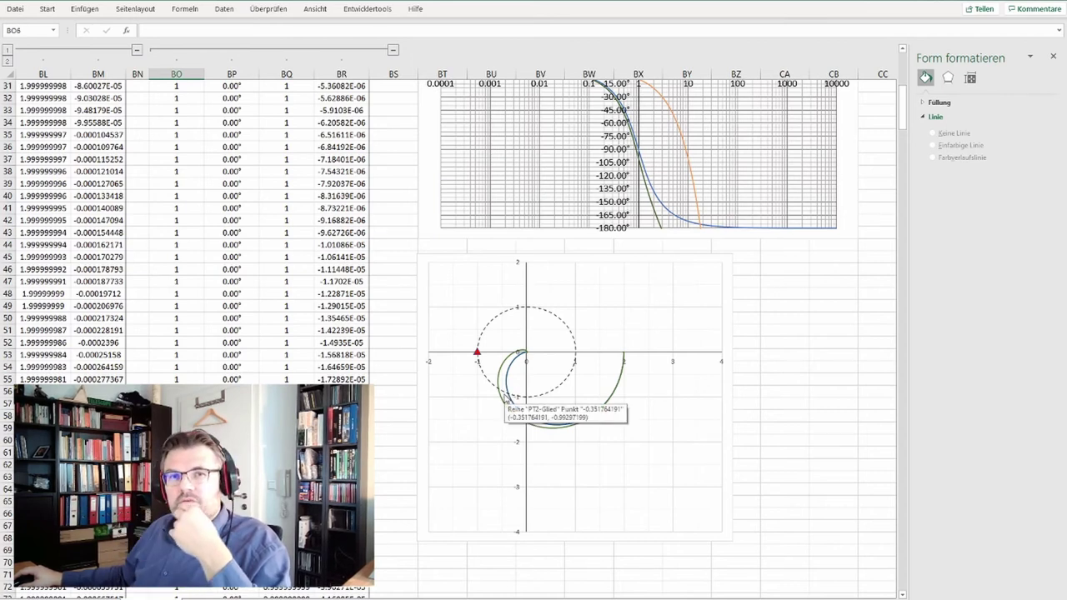
{"action": "scroll", "coordinate": [509, 400], "scroll_direction": "up", "scroll_amount": 8}
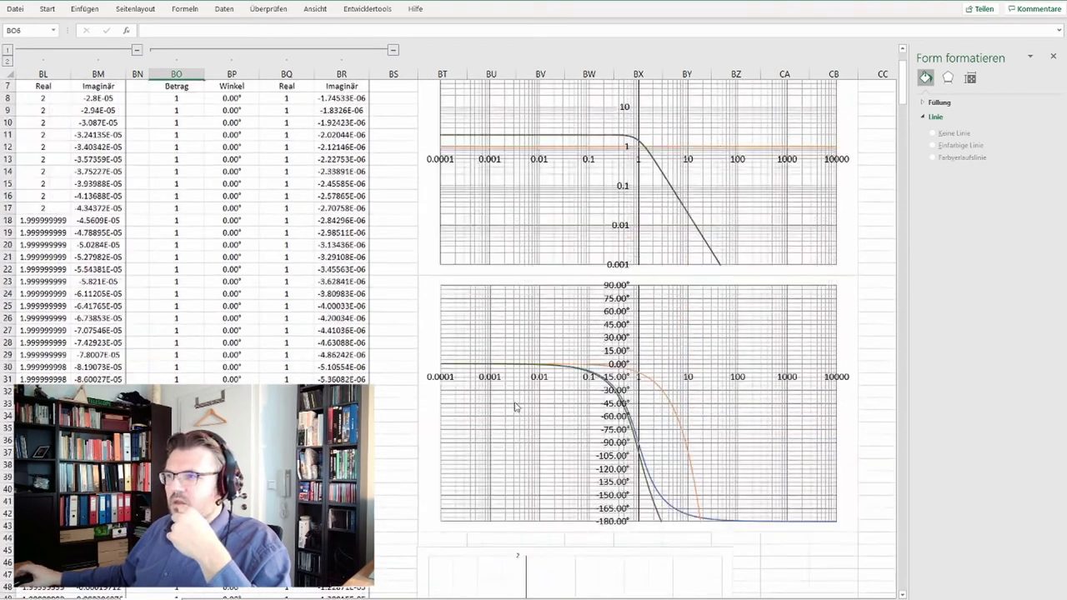
Set the dead time in cell BO5 to 20 and view the resulting Nyquist plot
{"action": "scroll", "coordinate": [523, 407], "scroll_direction": "up", "scroll_amount": 2}
{"action": "left_click", "coordinate": [174, 136]}
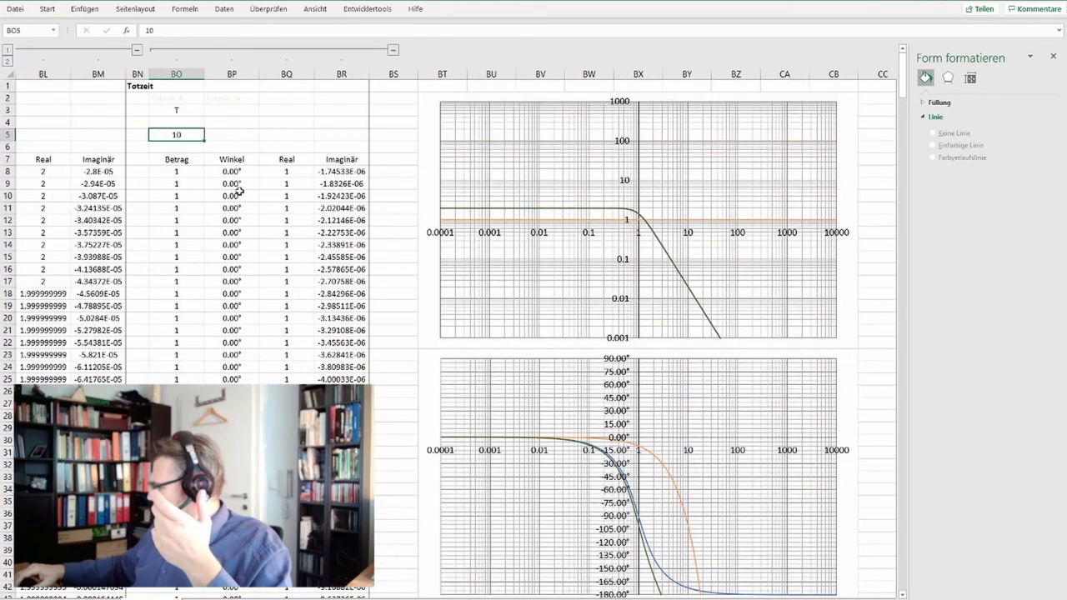
{"action": "type", "text": "20"}
{"action": "key", "text": "Return"}
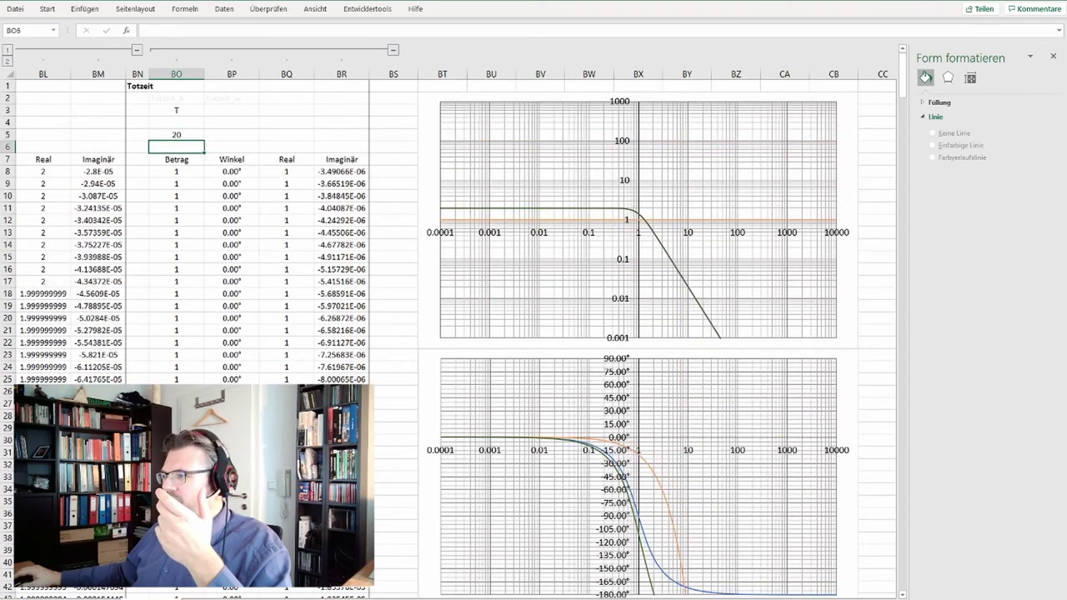
{"action": "scroll", "coordinate": [533, 333], "scroll_direction": "down", "scroll_amount": 11}
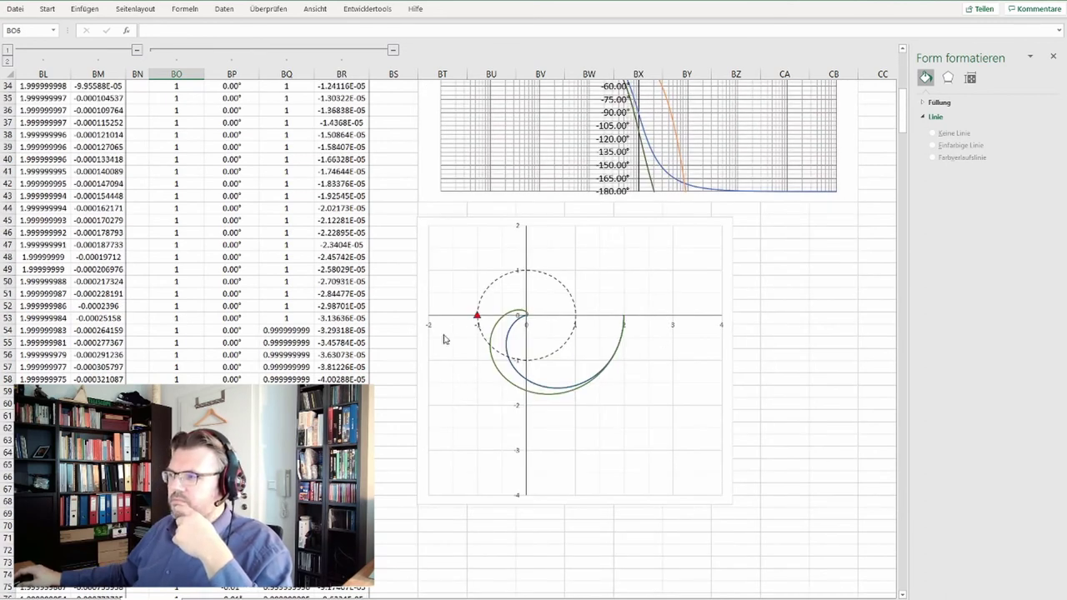
Raise the dead time in BO5 to 40 so the Nyquist curves spiral around the origin
{"action": "scroll", "coordinate": [23, 250], "scroll_direction": "up", "scroll_amount": 11}
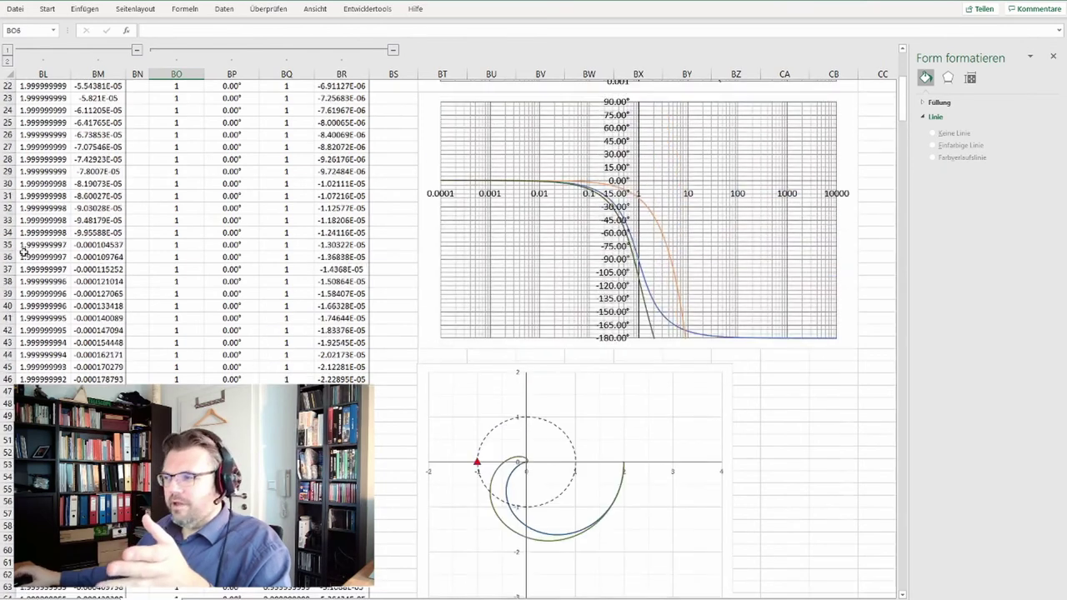
{"action": "left_click", "coordinate": [171, 135]}
{"action": "type", "text": "40"}
{"action": "key", "text": "Return"}
{"action": "scroll", "coordinate": [194, 243], "scroll_direction": "down", "scroll_amount": 10}
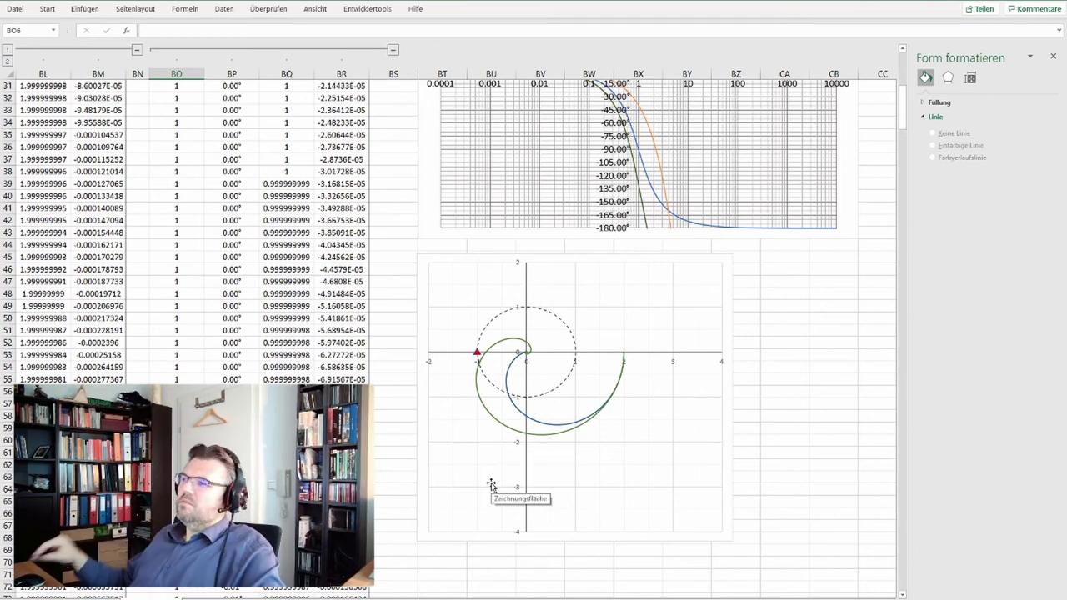
Change the PT2 gain k in cell BJ4 to 4 and compare the Nyquist curves starting at 4
{"action": "scroll", "coordinate": [222, 326], "scroll_direction": "up", "scroll_amount": 10}
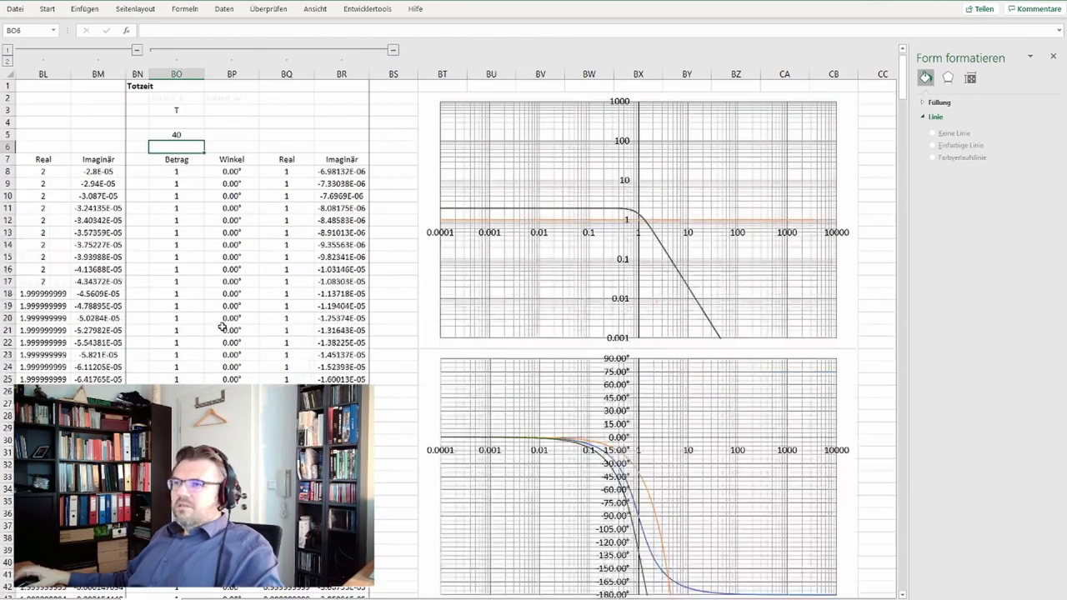
{"action": "scroll", "coordinate": [801, 584], "scroll_direction": "left", "scroll_amount": 5}
{"action": "scroll", "coordinate": [801, 584], "scroll_direction": "left", "scroll_amount": 2}
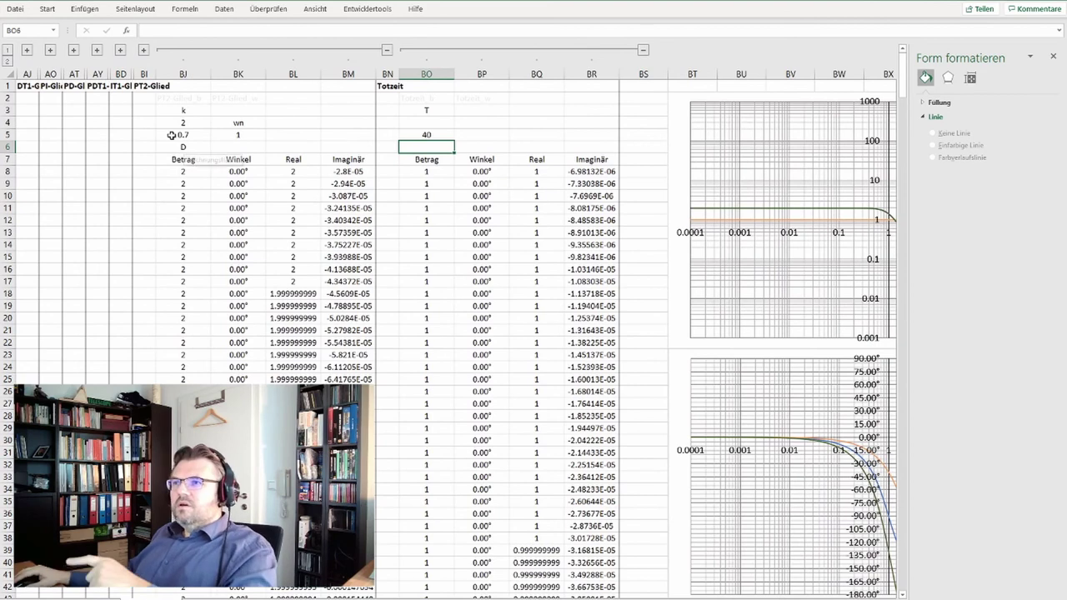
{"action": "left_click", "coordinate": [181, 125]}
{"action": "type", "text": "4"}
{"action": "key", "text": "Return"}
{"action": "scroll", "coordinate": [667, 463], "scroll_direction": "right", "scroll_amount": 5}
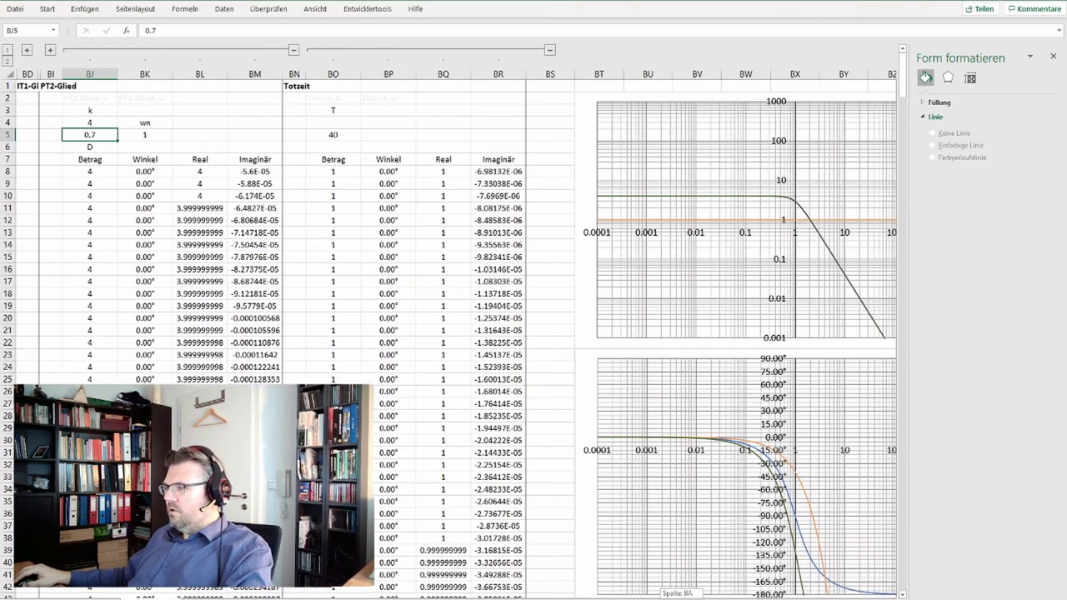
{"action": "scroll", "coordinate": [665, 463], "scroll_direction": "down", "scroll_amount": 7}
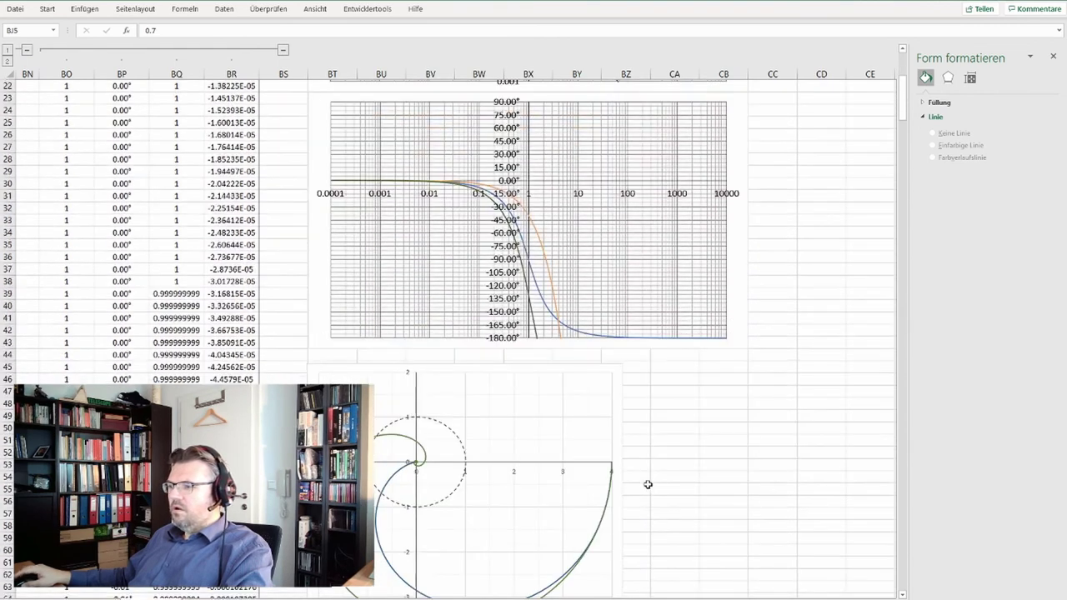
{"action": "scroll", "coordinate": [397, 493], "scroll_direction": "down", "scroll_amount": 3}
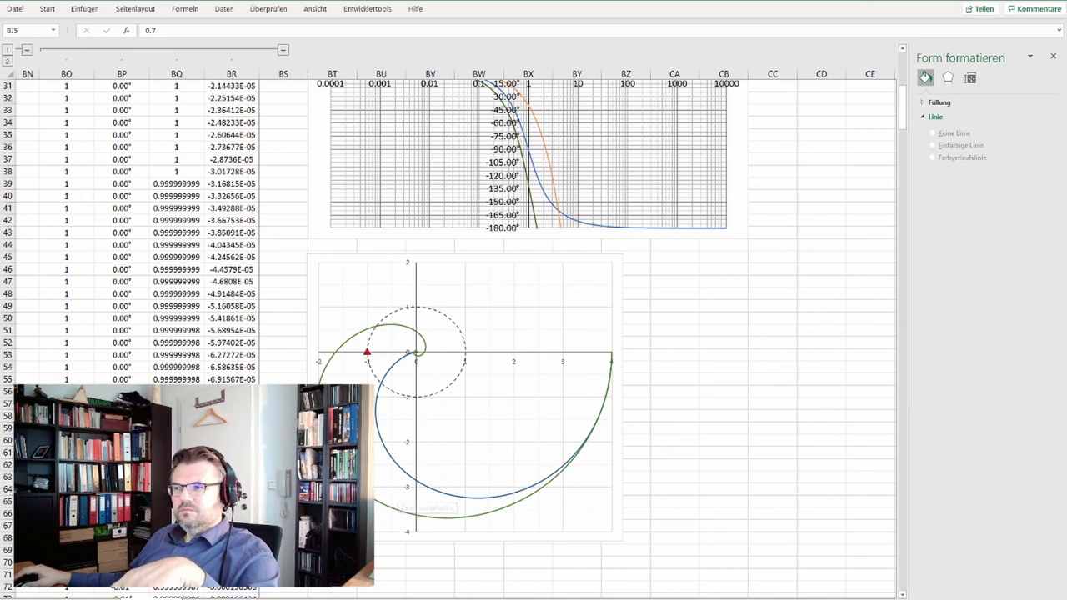
{"action": "scroll", "coordinate": [185, 282], "scroll_direction": "up", "scroll_amount": 4}
{"action": "scroll", "coordinate": [185, 281], "scroll_direction": "up", "scroll_amount": 6}
Return the dead time in BO5 to 20, keeping gain 4, and view the redrawn charts
{"action": "left_click", "coordinate": [70, 134]}
{"action": "type", "text": "20"}
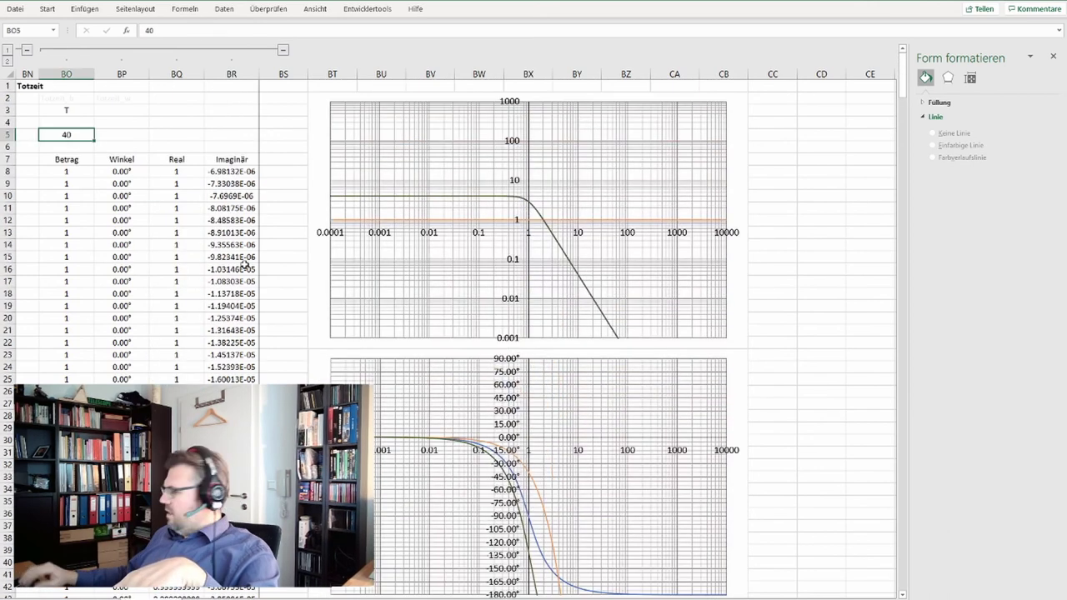
{"action": "key", "text": "Return"}
{"action": "scroll", "coordinate": [246, 265], "scroll_direction": "down", "scroll_amount": 7}
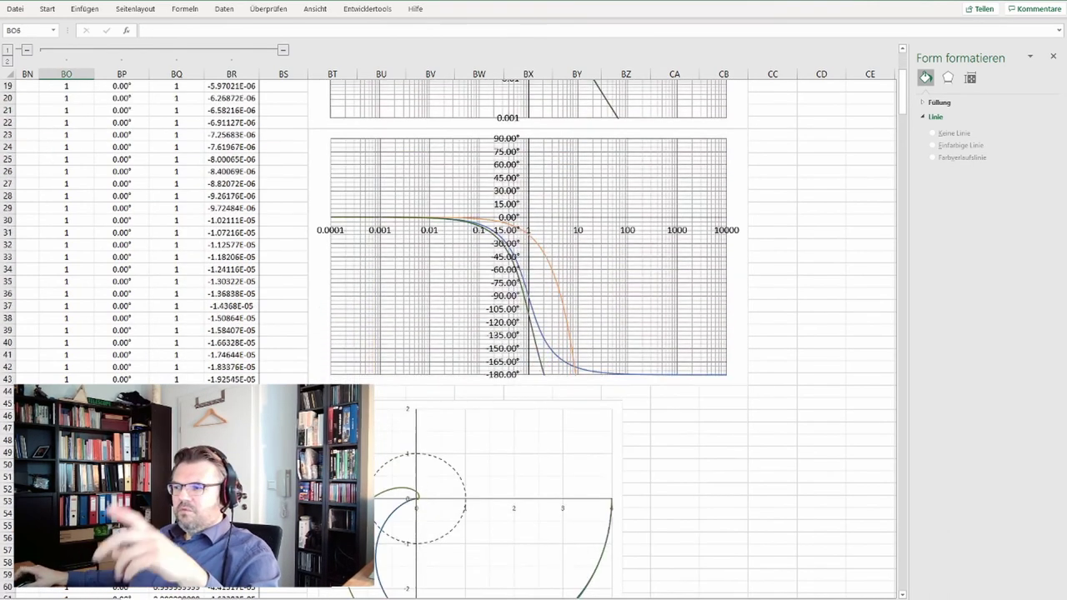